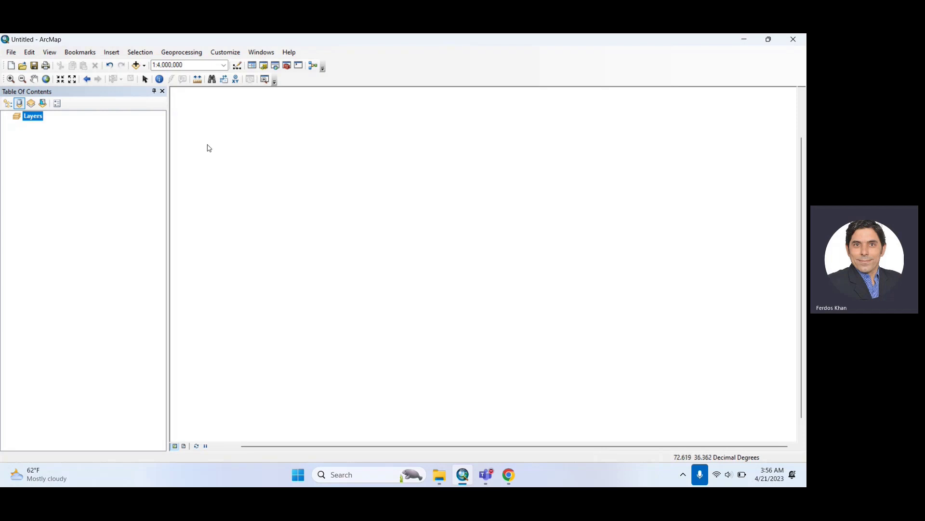
Add the four n31 elevation tiles, n31_e078_1arc_v3.tif through n31_e081_1arc_v3.tif, from the Making_UIB folder to the map
left_click(264, 68)
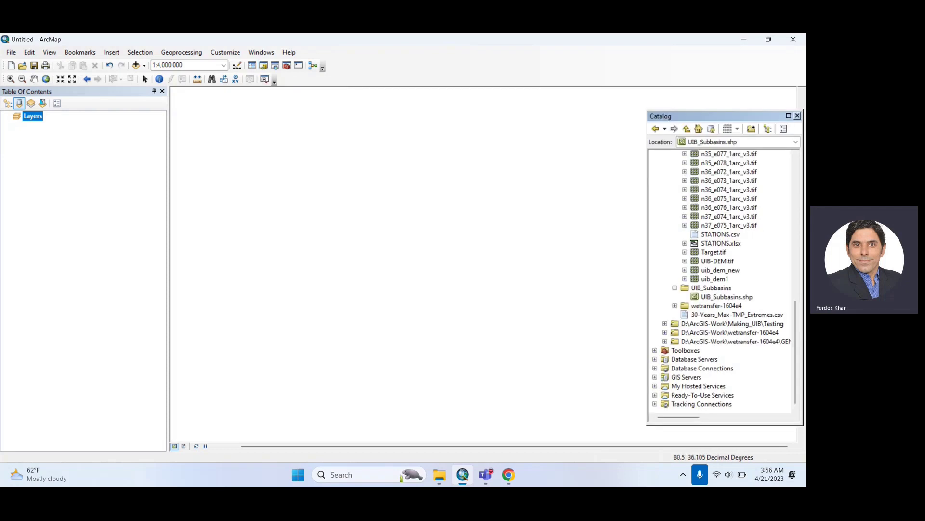
scroll(797, 356, "up", 10)
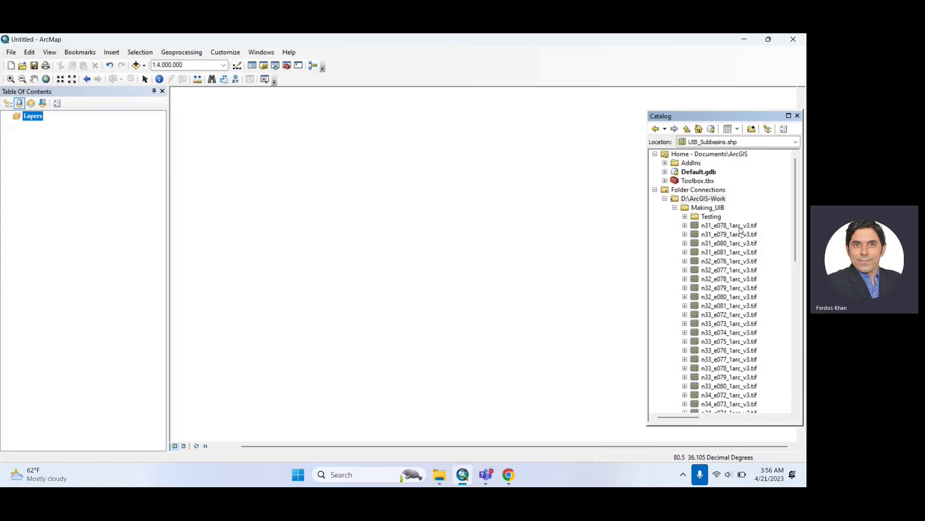
left_click_drag(795, 196, 795, 214)
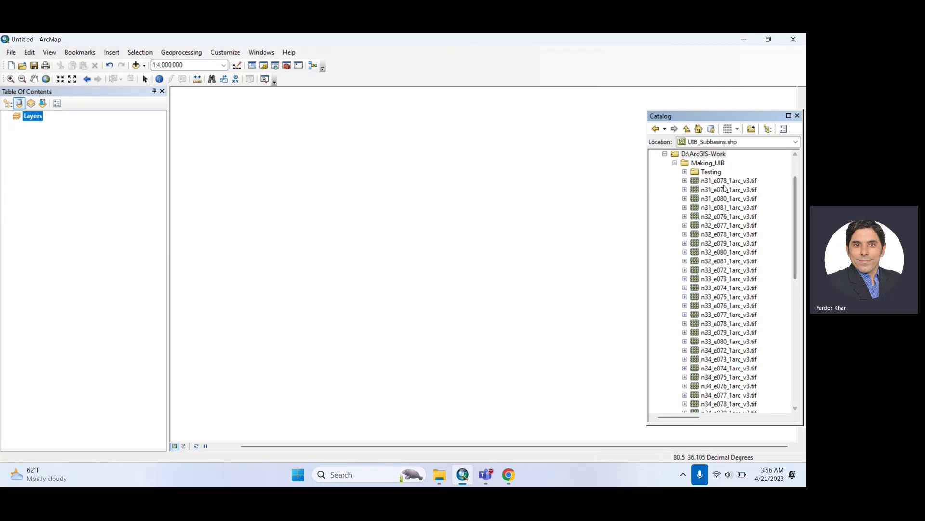
left_click_drag(726, 181, 551, 205)
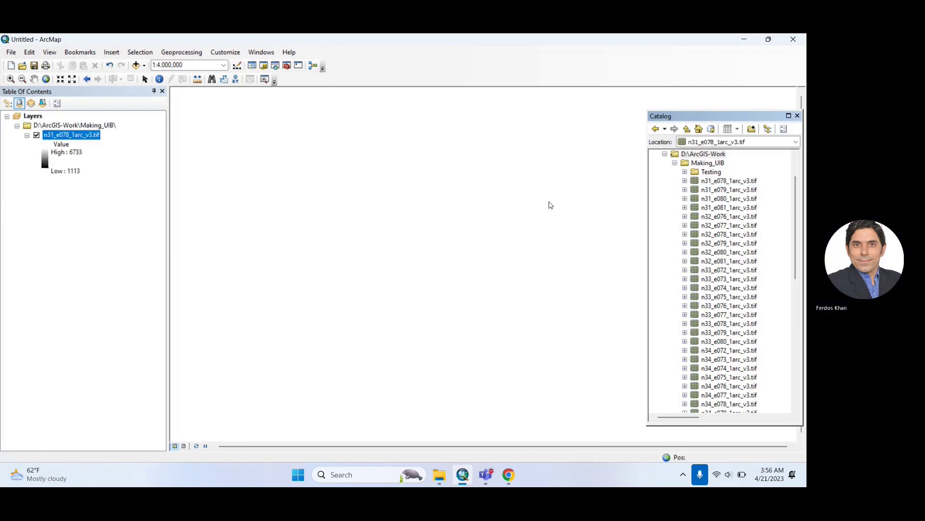
double_click(726, 189)
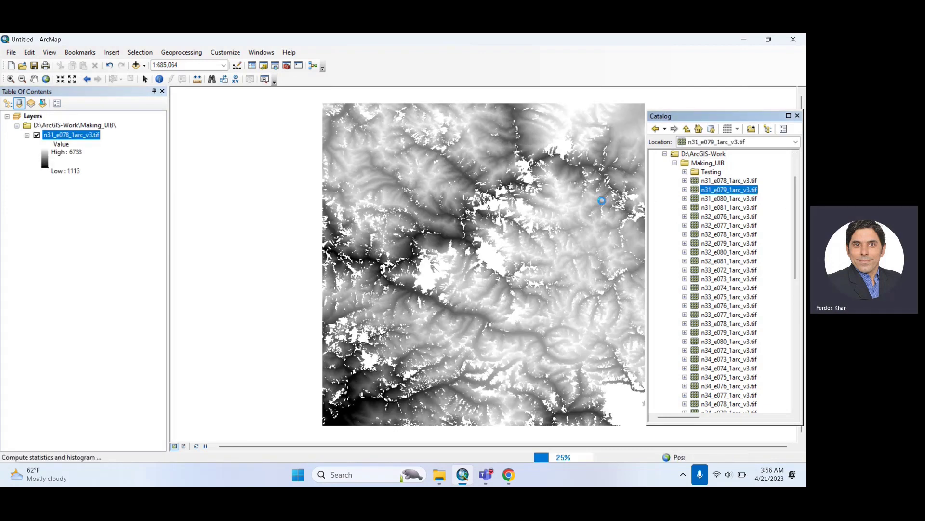
left_click_drag(706, 199, 542, 218)
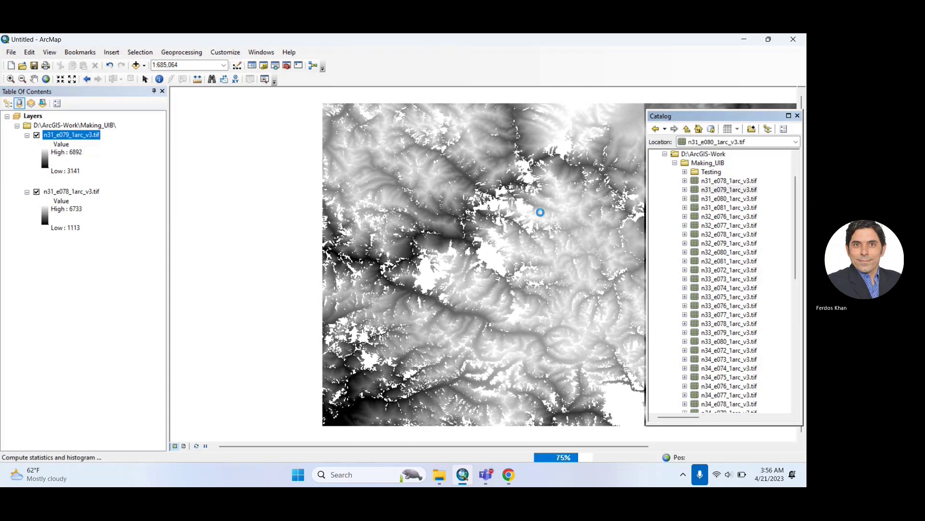
left_click_drag(704, 210, 531, 223)
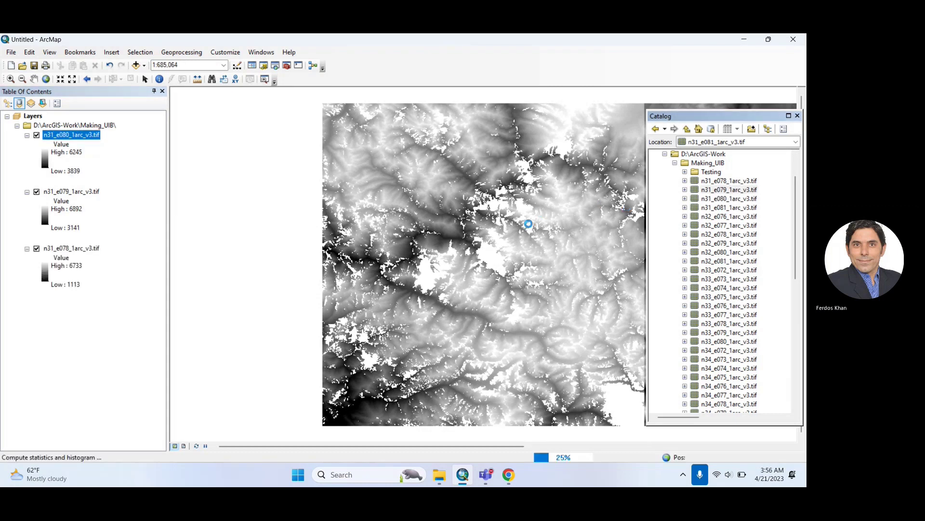
Add the six n32 elevation tiles, n32_e076_1arc_v3.tif through n32_e081_1arc_v3.tif, to the map
left_click_drag(707, 218, 585, 227)
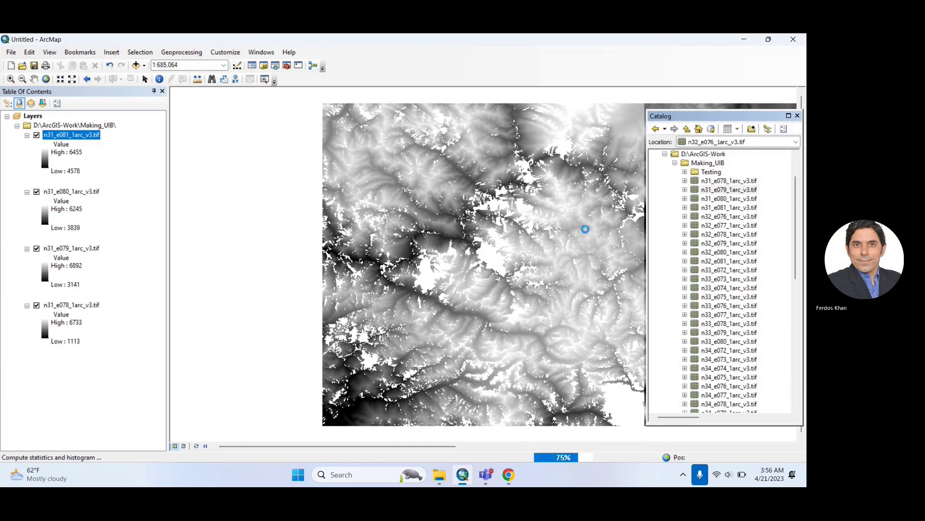
left_click_drag(706, 232, 554, 238)
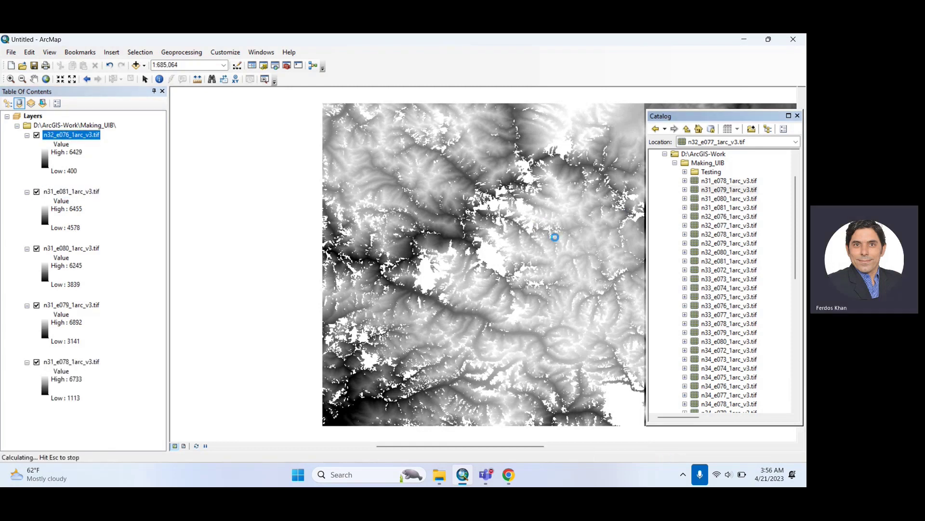
left_click_drag(711, 236, 554, 248)
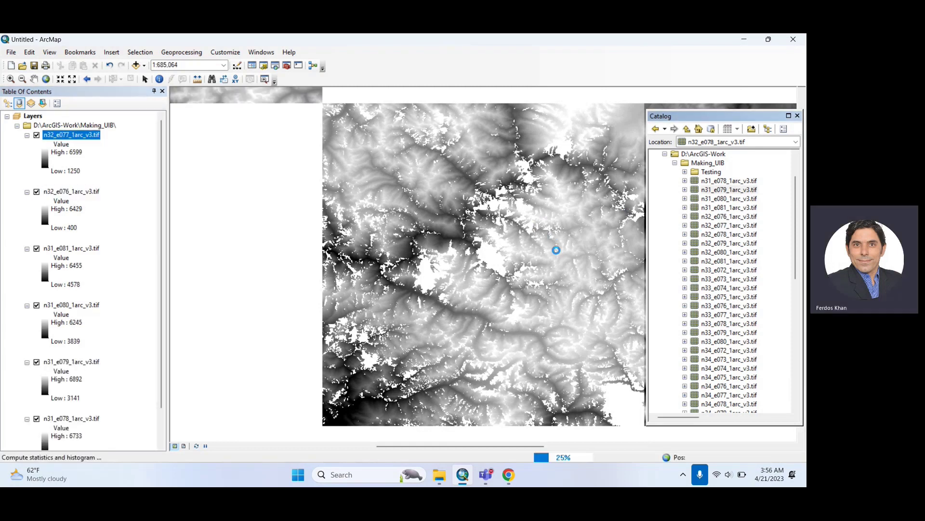
left_click_drag(710, 248, 554, 259)
left_click(707, 253)
left_click_drag(707, 254, 541, 264)
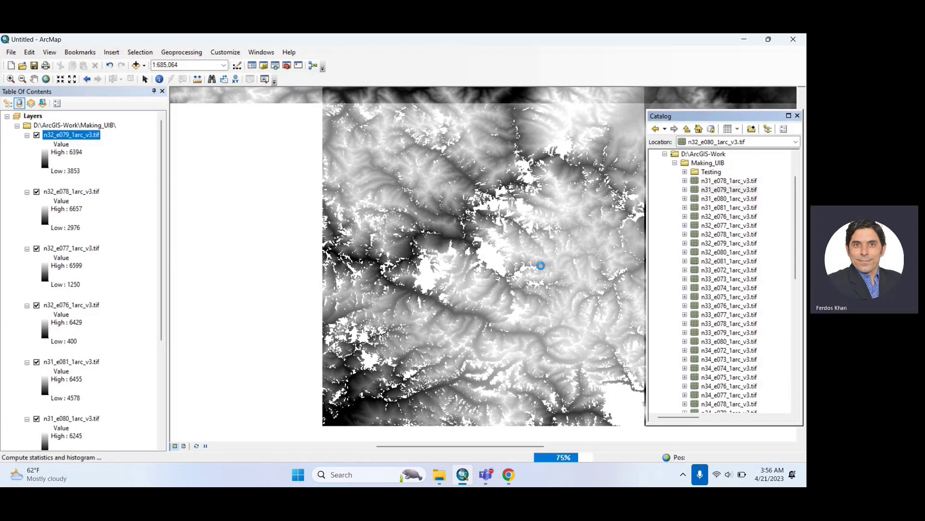
left_click_drag(709, 264, 543, 269)
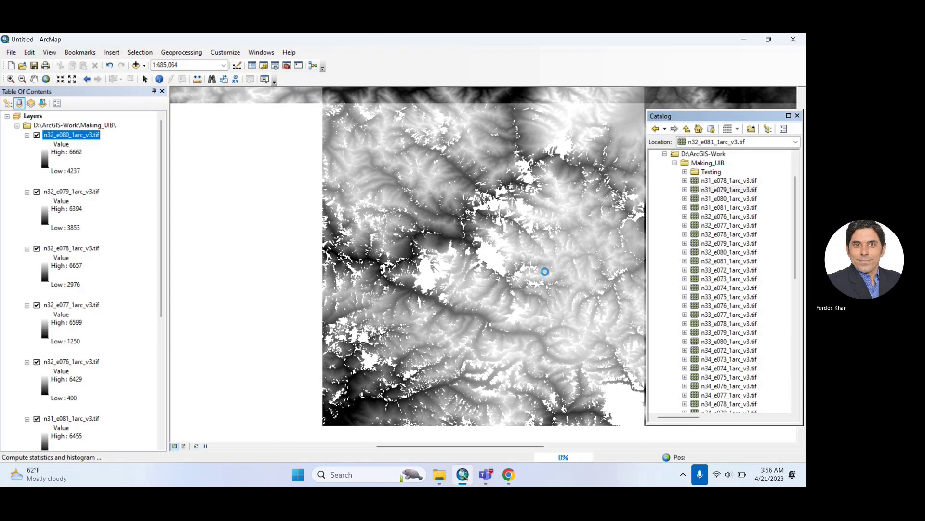
Add the nine n33 elevation tiles, n33_e072_1arc_v3.tif through n33_e080_1arc_v3.tif, to the map
left_click_drag(712, 271, 533, 283)
left_click_drag(705, 279, 506, 276)
left_click_drag(706, 289, 525, 289)
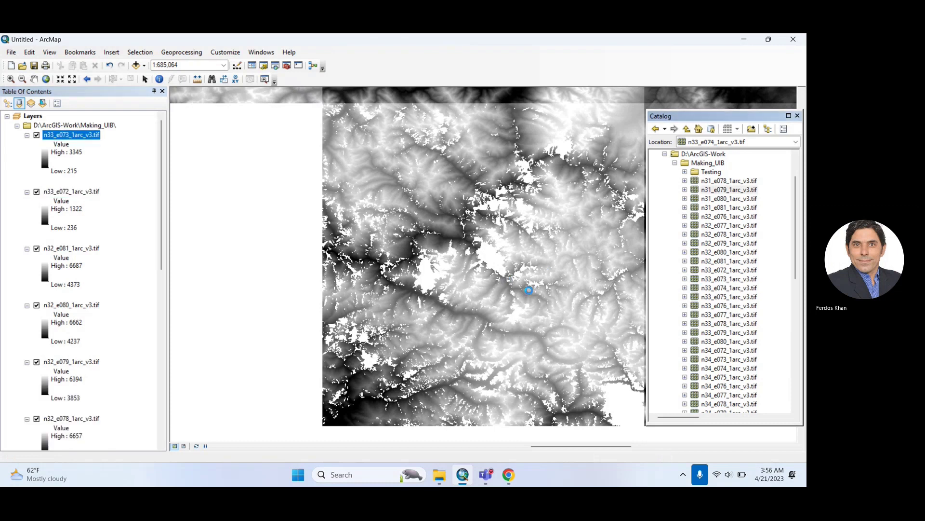
left_click_drag(703, 302, 533, 300)
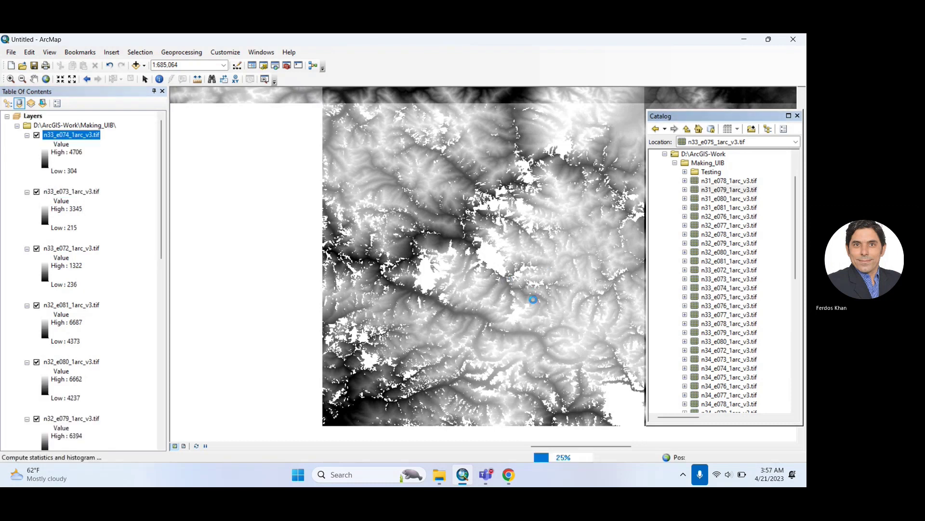
left_click(707, 309)
left_click_drag(707, 310, 513, 310)
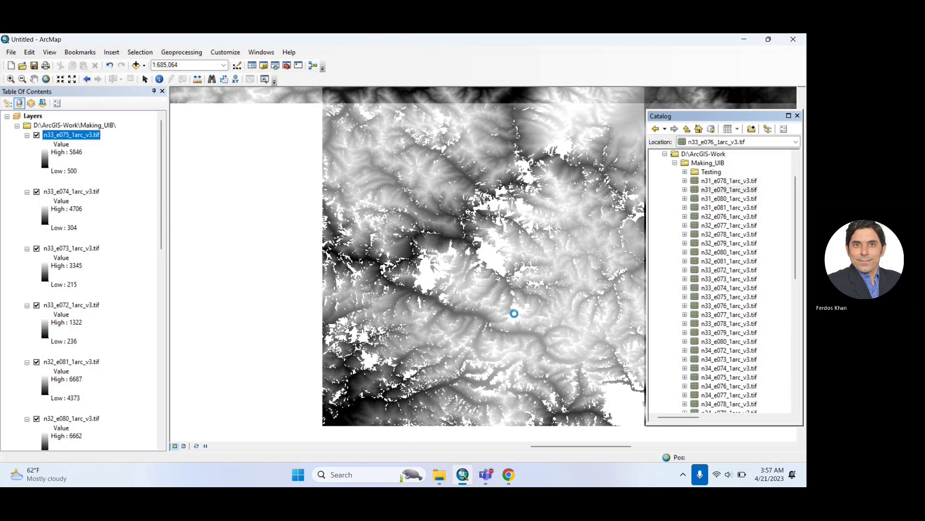
left_click_drag(704, 316, 521, 305)
left_click_drag(706, 327, 620, 325)
left_click(709, 336)
left_click_drag(709, 336, 496, 331)
left_click(707, 341)
left_click_drag(707, 341, 522, 325)
Add the eight n34 elevation tiles, n34_e072_1arc_v3.tif through n34_e079_1arc_v3.tif, to the map
left_click_drag(703, 353, 554, 337)
left_click_drag(705, 360, 568, 363)
left_click_drag(706, 369, 554, 368)
left_click_drag(707, 377, 591, 371)
left_click(703, 386)
left_click_drag(701, 390, 520, 368)
left_click_drag(707, 398, 527, 369)
left_click(708, 407)
left_click_drag(707, 407, 540, 378)
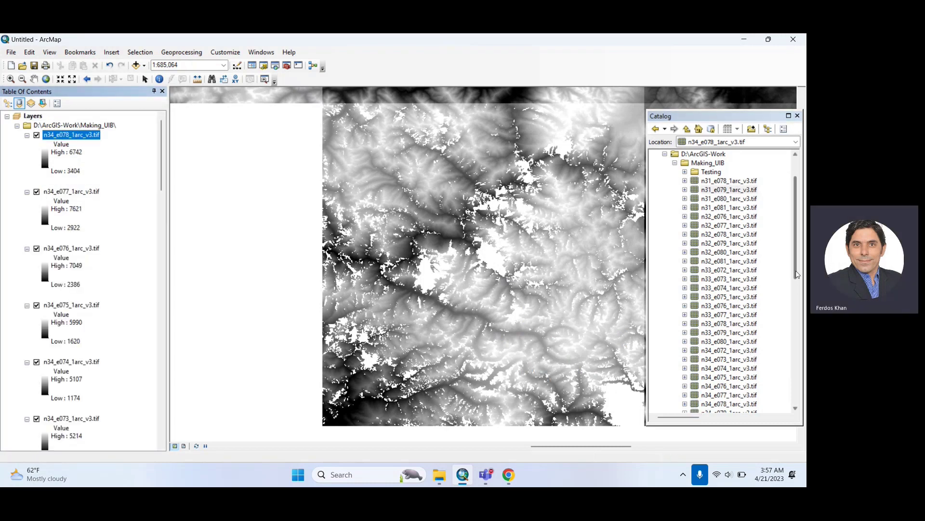
left_click_drag(797, 273, 798, 333)
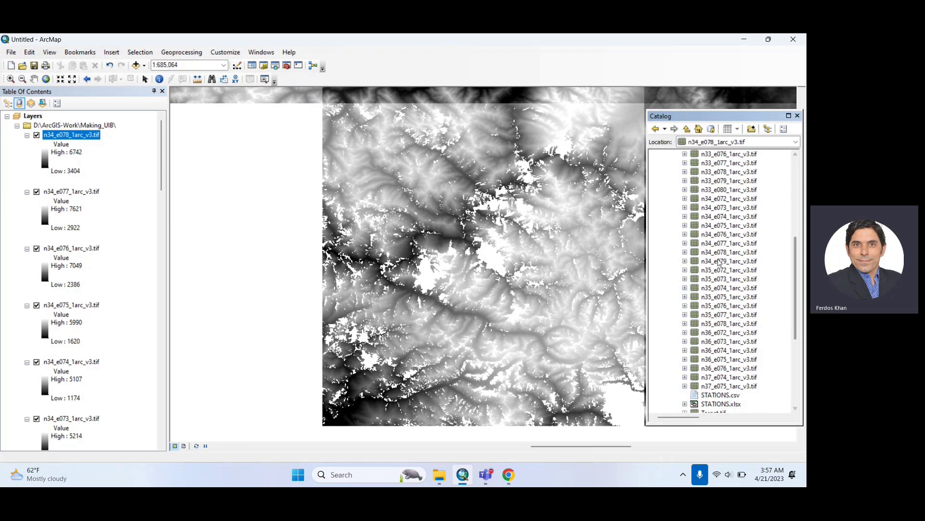
left_click_drag(719, 261, 562, 258)
Add the seven n35 elevation tiles, n35_e072_1arc_v3.tif through n35_e078_1arc_v3.tif, to the map
left_click_drag(708, 270, 568, 276)
left_click_drag(706, 280, 584, 277)
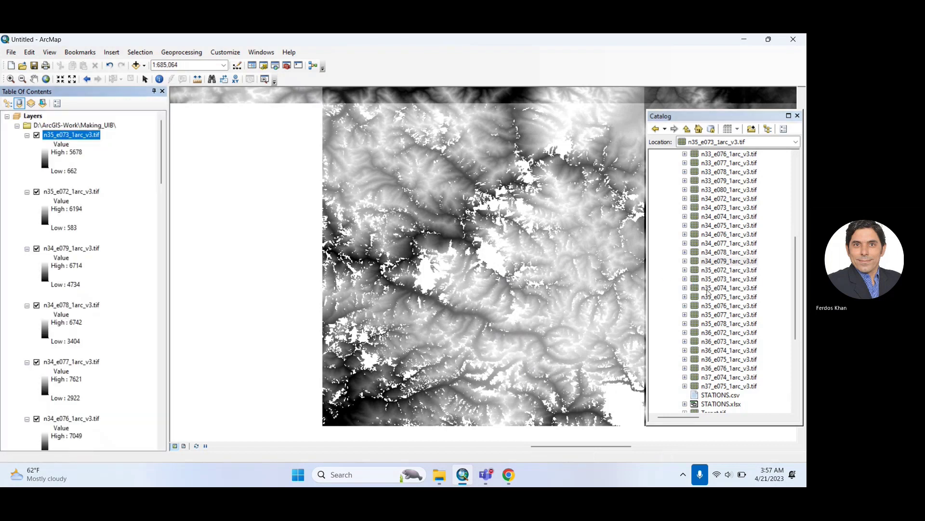
left_click_drag(708, 290, 583, 283)
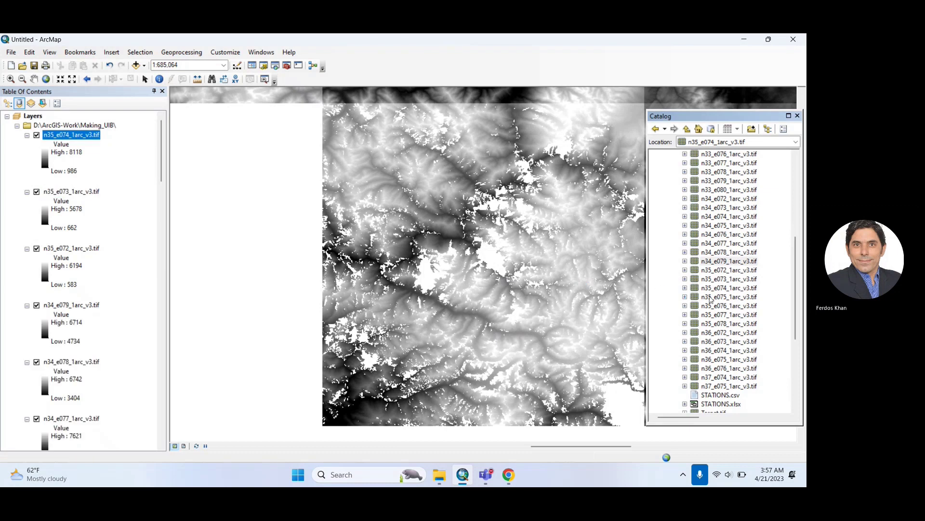
left_click(709, 297)
left_click_drag(710, 299, 577, 289)
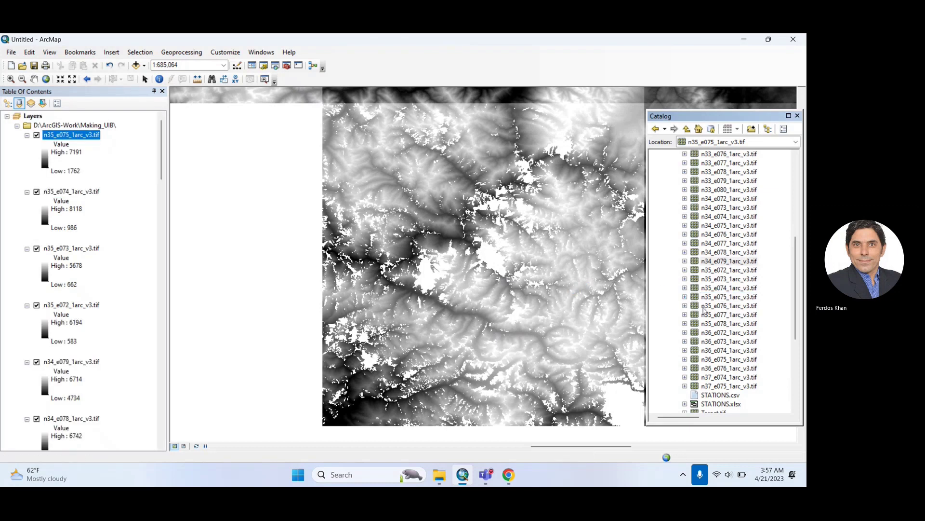
left_click_drag(706, 308, 549, 299)
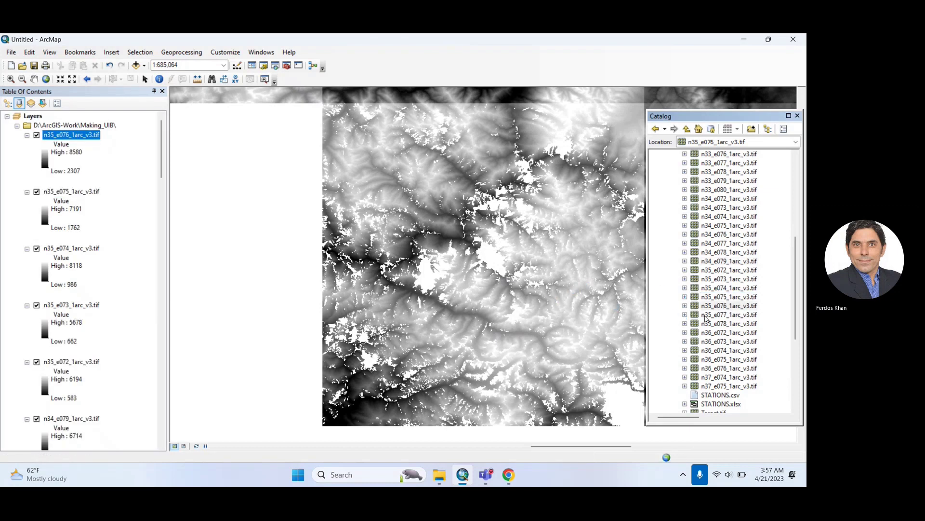
left_click_drag(706, 315, 604, 318)
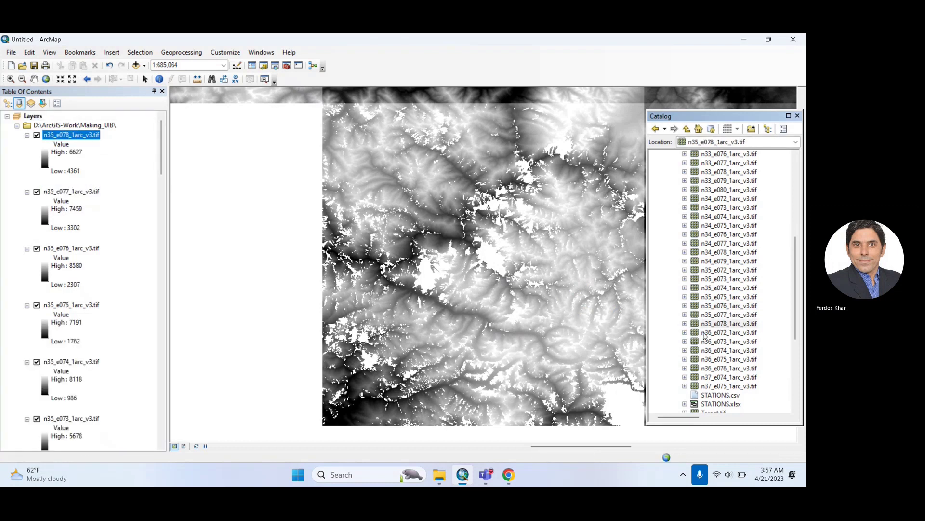
Add the n36 elevation tiles e072 through e076 and the n37 tiles e074 and e075 to the map
left_click(709, 342)
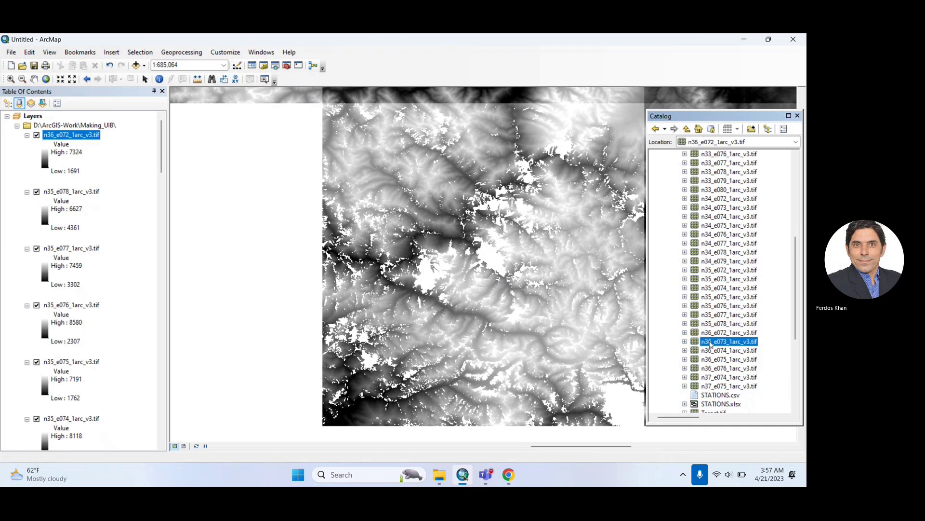
left_click_drag(597, 343, 597, 344)
left_click_drag(729, 350, 564, 349)
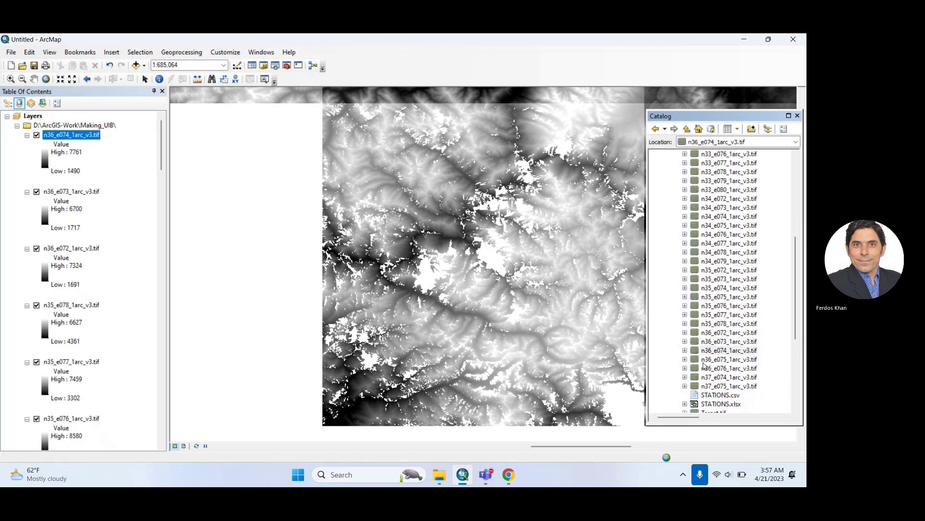
left_click(705, 360)
left_click_drag(704, 365, 605, 355)
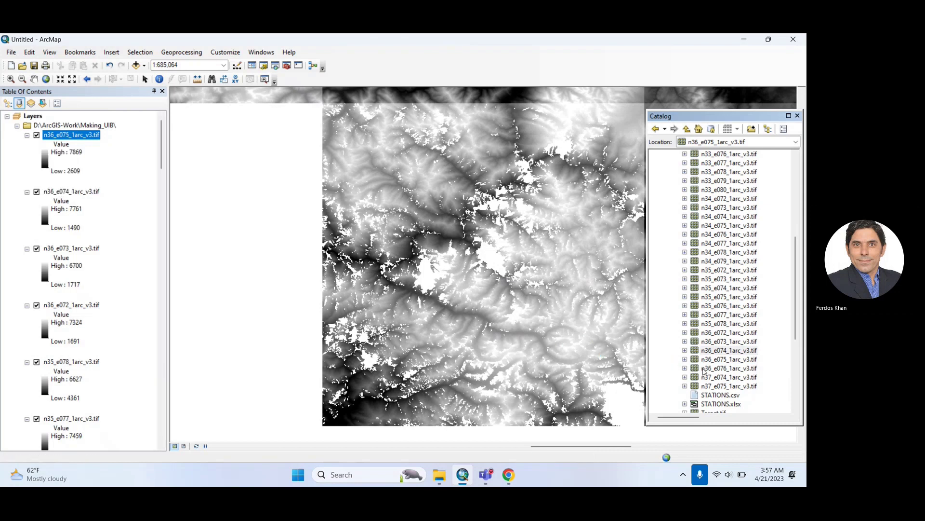
left_click_drag(703, 368, 589, 362)
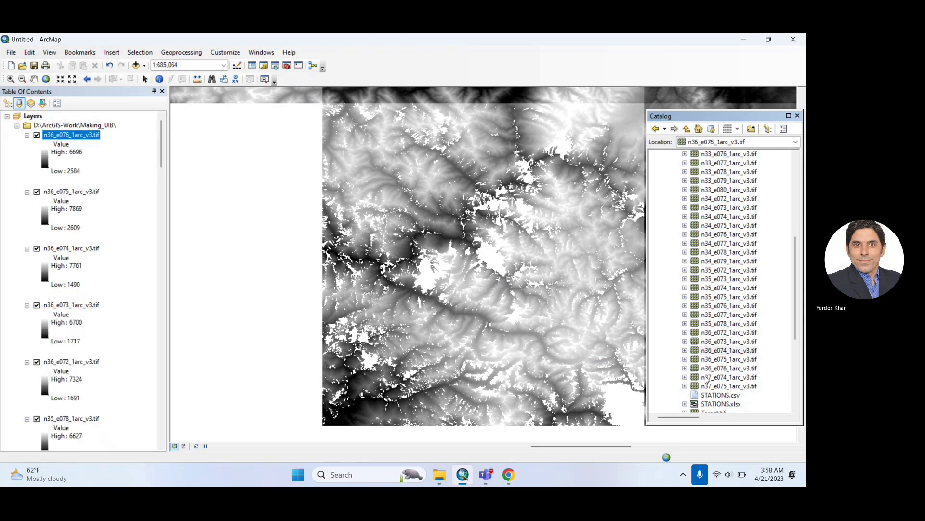
left_click_drag(723, 377, 585, 368)
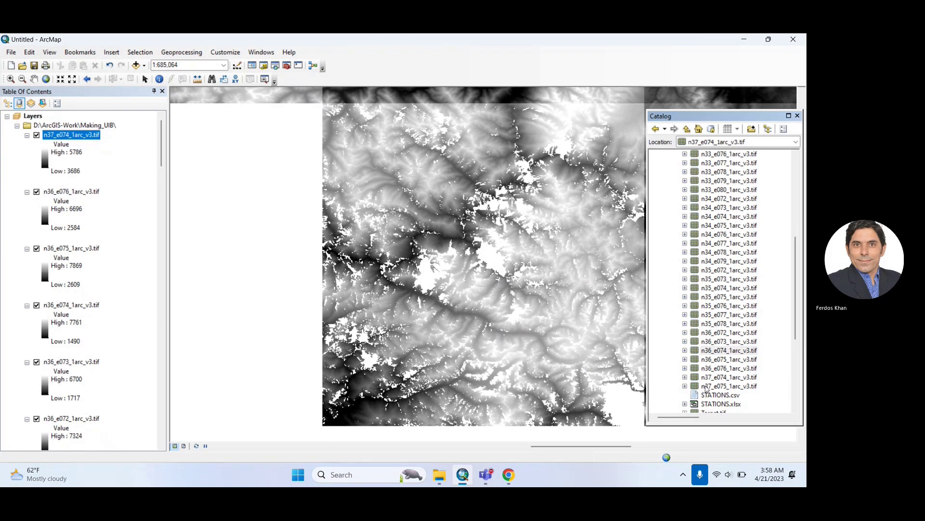
left_click_drag(706, 385, 564, 370)
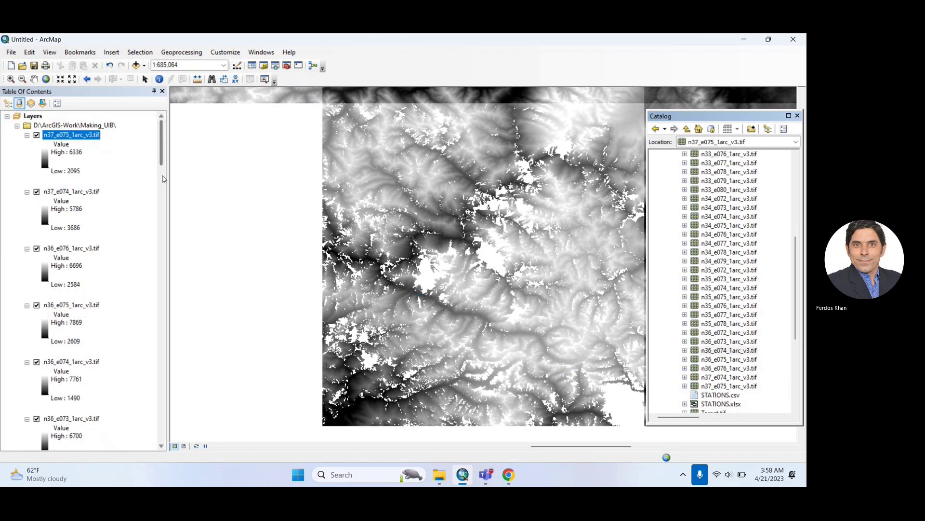
Zoom the map out to 1:3,000,000 and pan across the loaded elevation tiles to examine their overall coverage
left_click(21, 78)
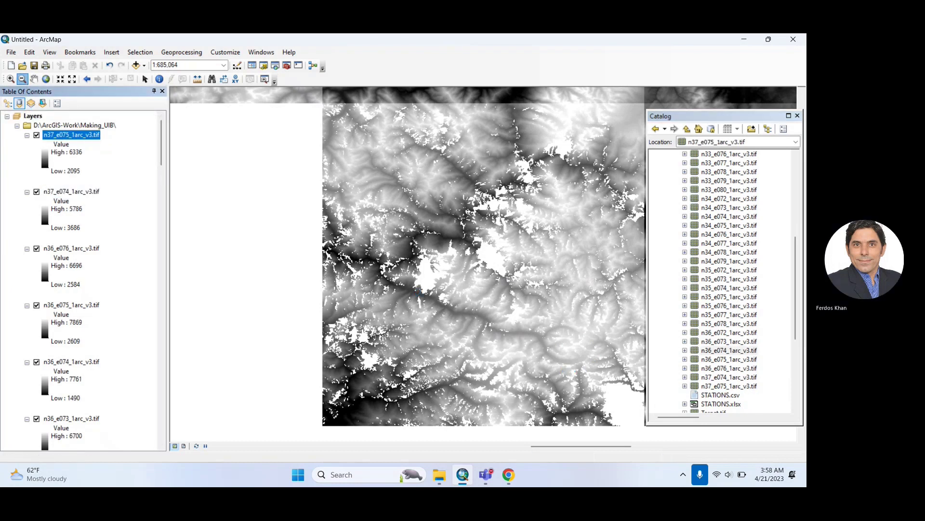
left_click(322, 219)
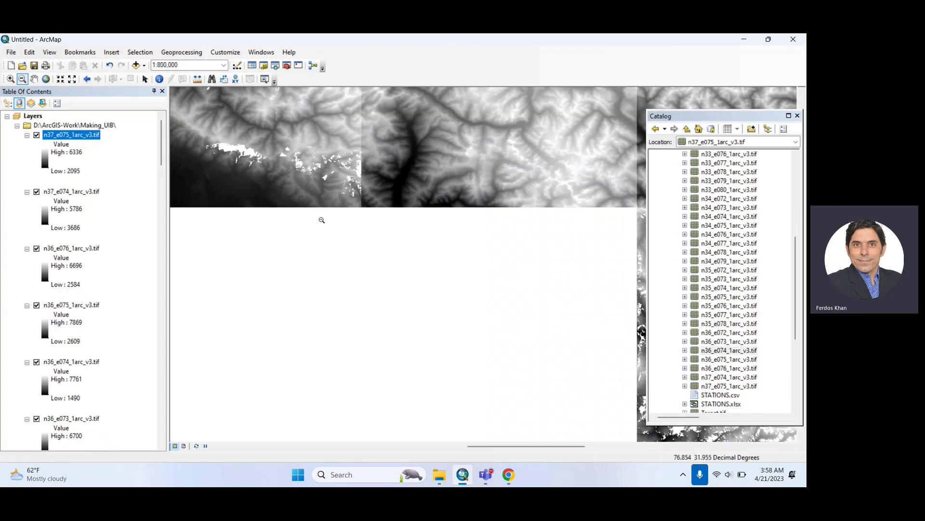
left_click(322, 220)
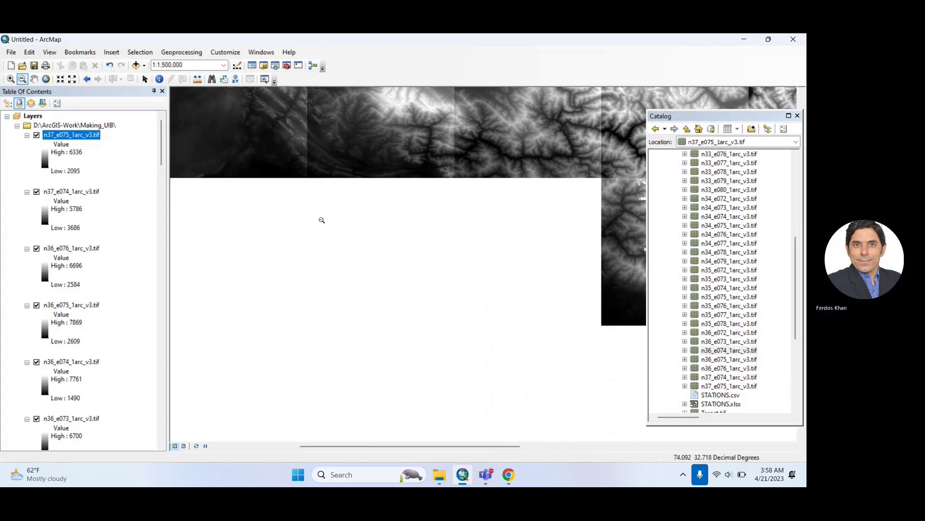
left_click(321, 220)
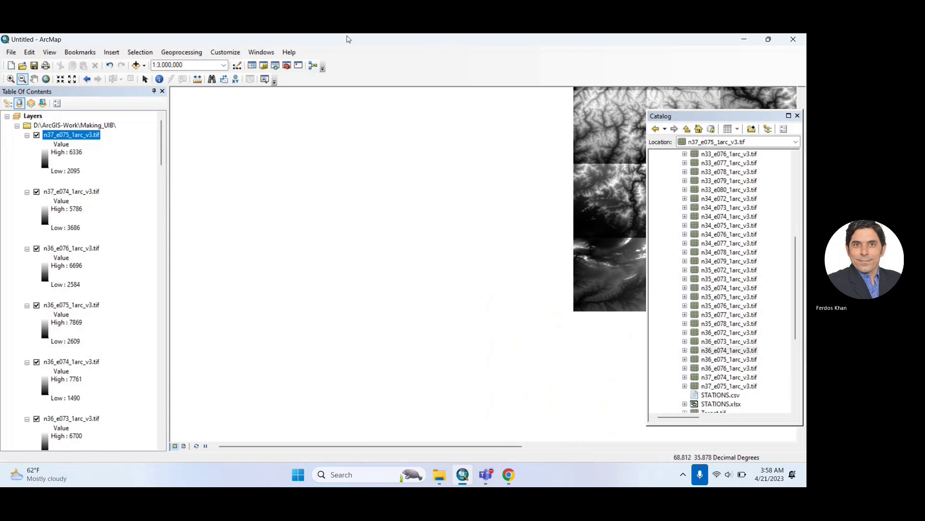
left_click(34, 79)
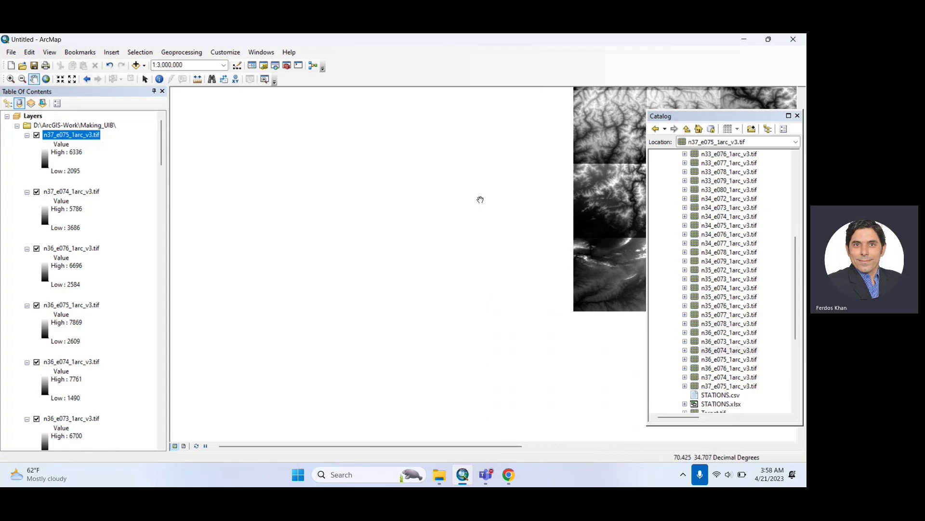
left_click_drag(505, 211, 275, 265)
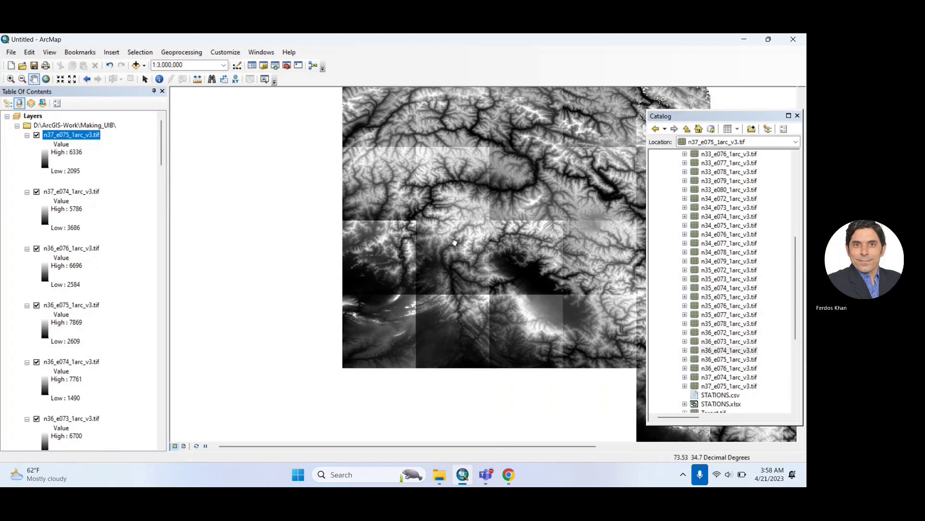
left_click_drag(455, 242, 345, 263)
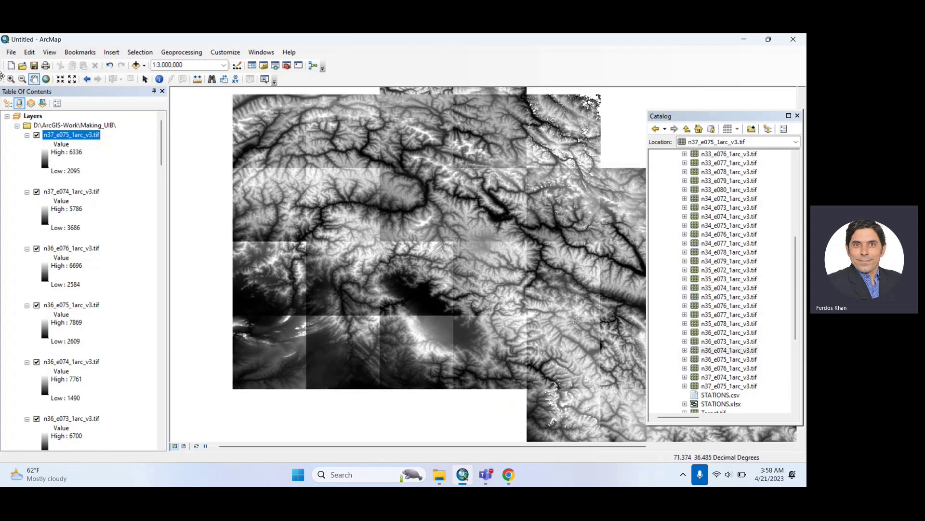
Zoom the map out to 1:6,000,000 and pan until the full extent of the elevation tiles can be examined
left_click(21, 79)
left_click(272, 184)
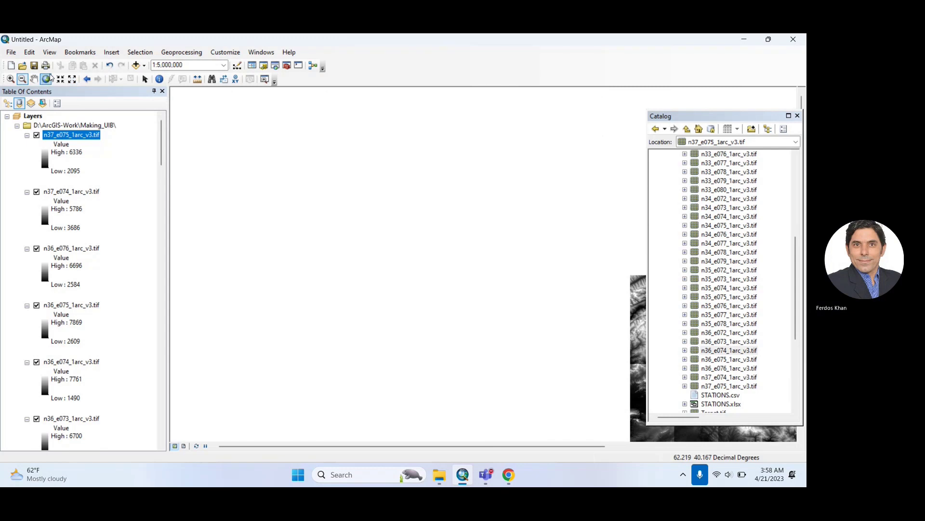
left_click(34, 78)
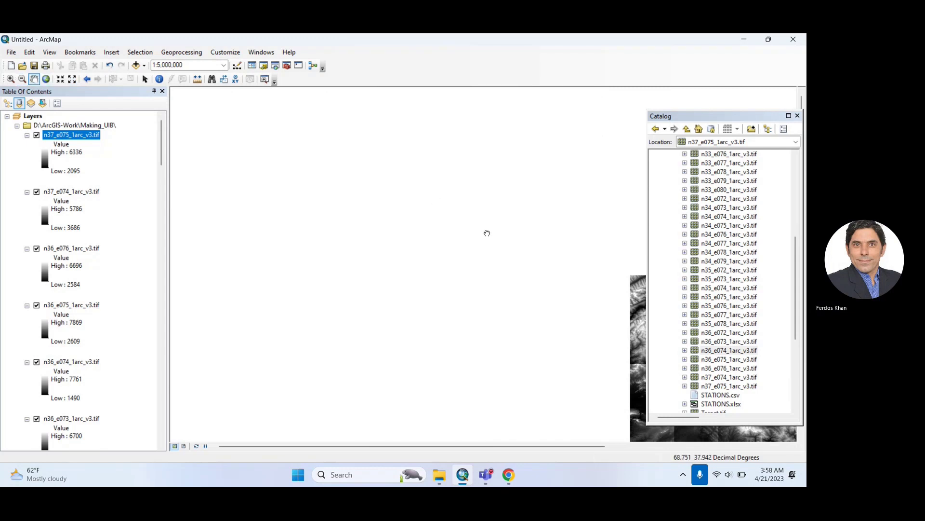
left_click_drag(487, 234, 254, 180)
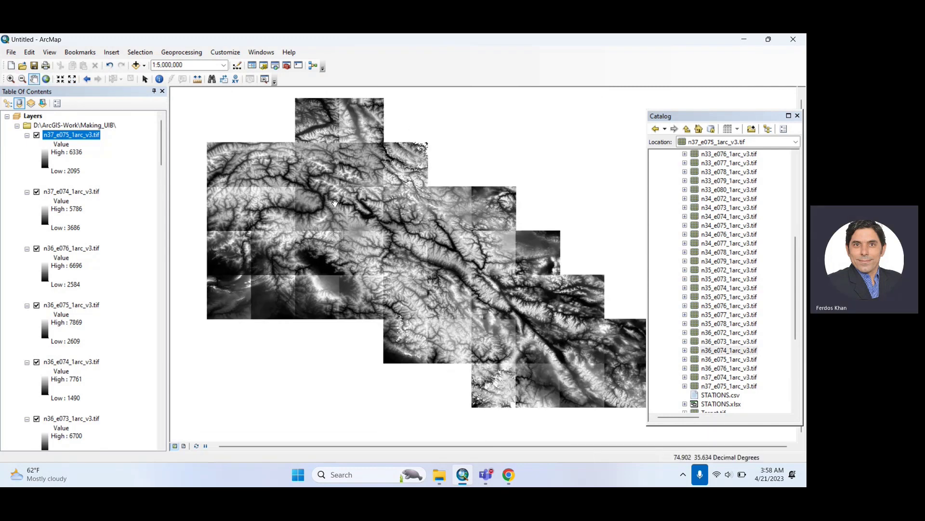
left_click_drag(449, 240, 447, 220)
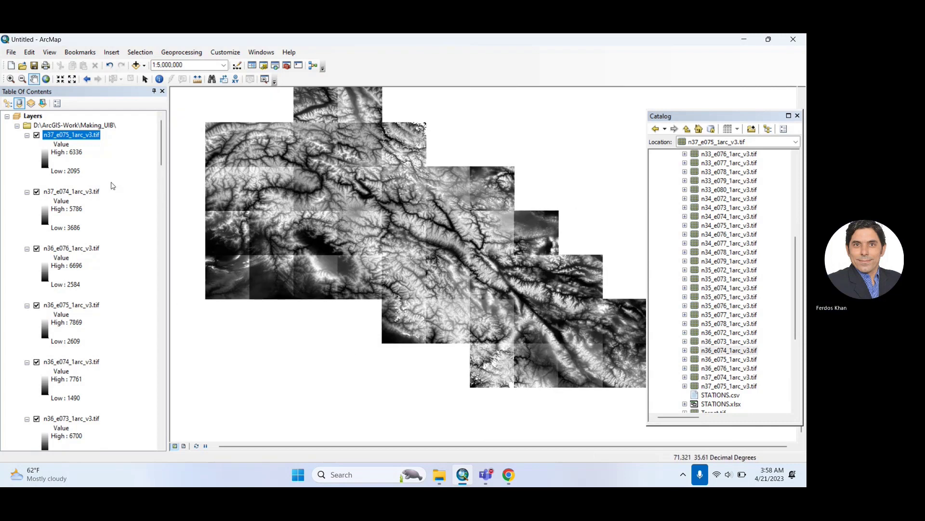
left_click(22, 79)
left_click(266, 199)
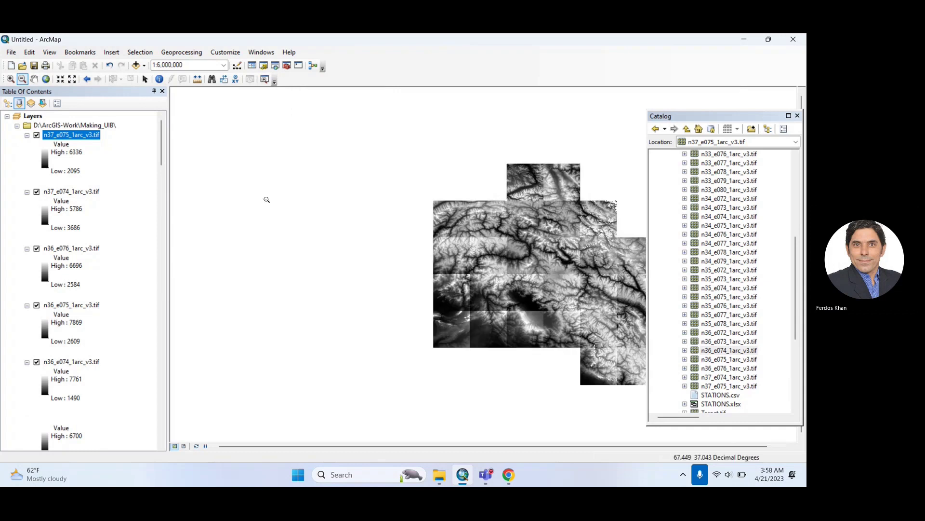
left_click(33, 79)
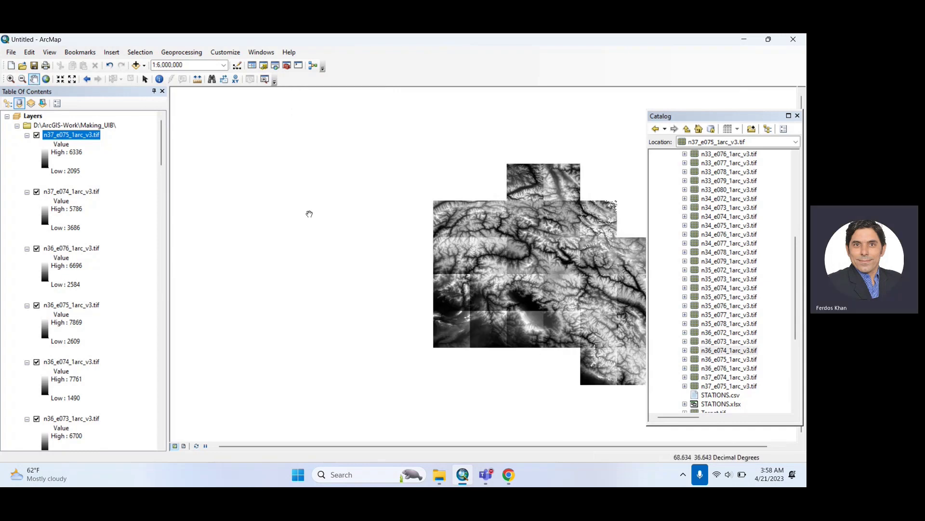
left_click_drag(366, 255, 176, 194)
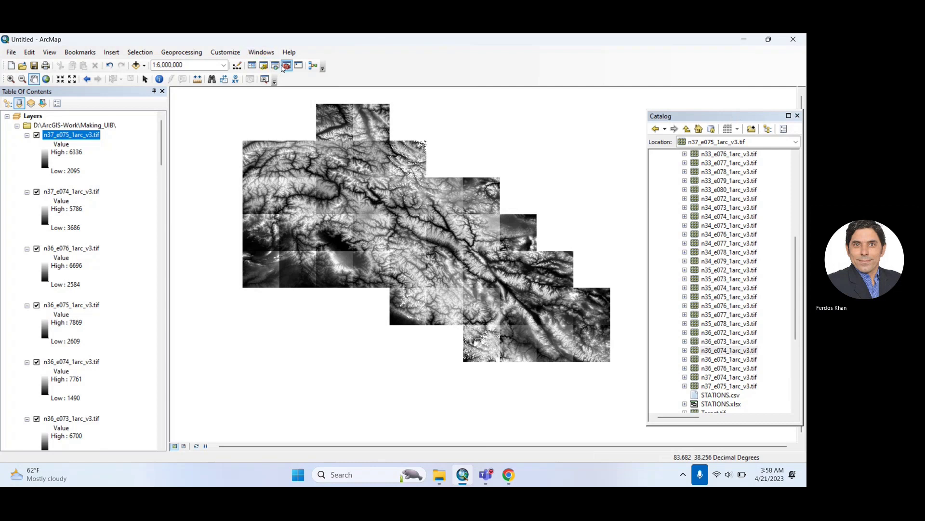
Open the Mosaic tool from the Raster Dataset toolset of the Data Management Tools
left_click(286, 65)
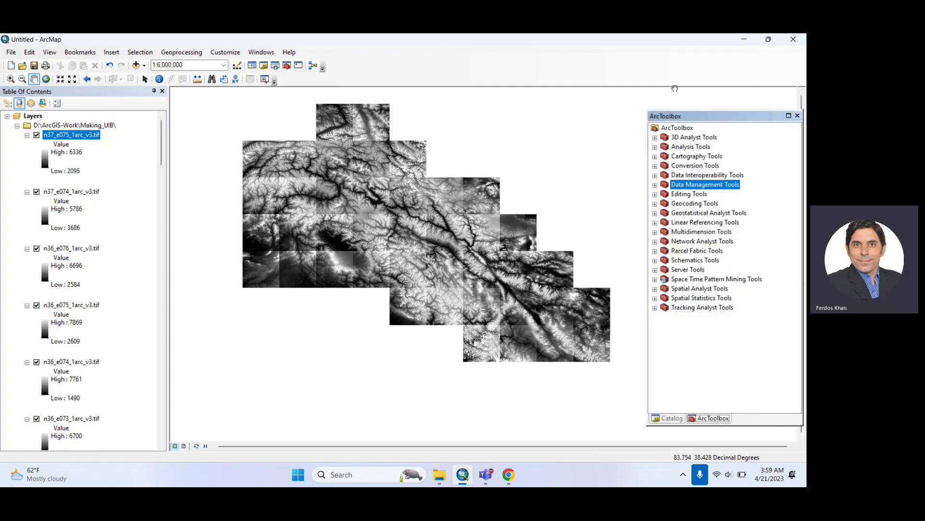
left_click(655, 185)
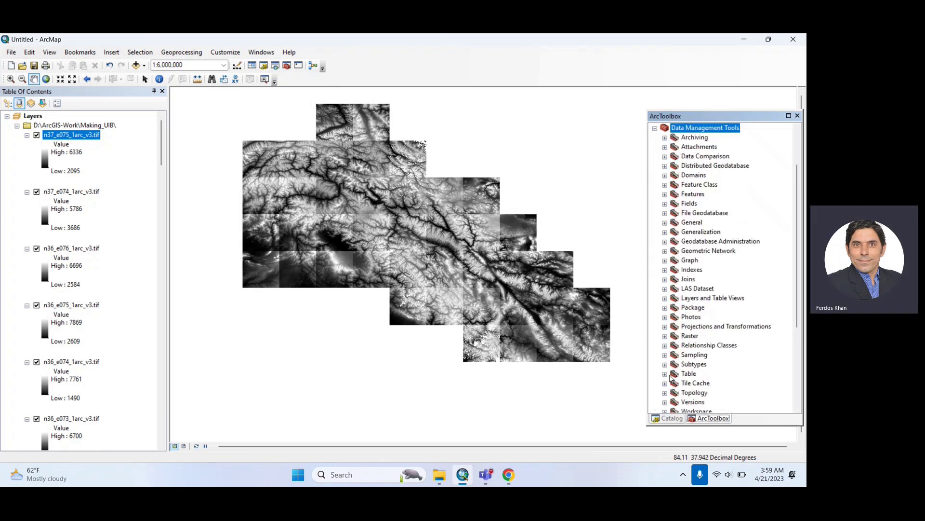
left_click(665, 336)
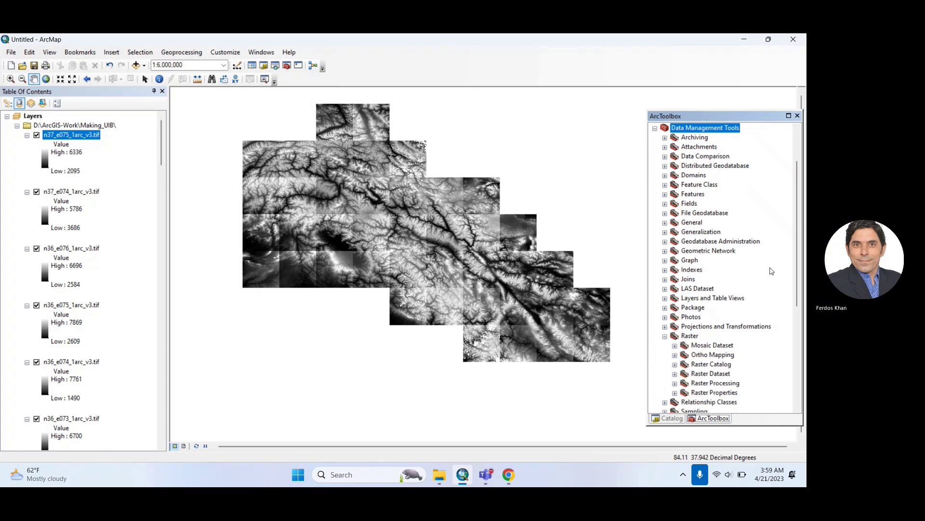
left_click_drag(797, 254, 797, 295)
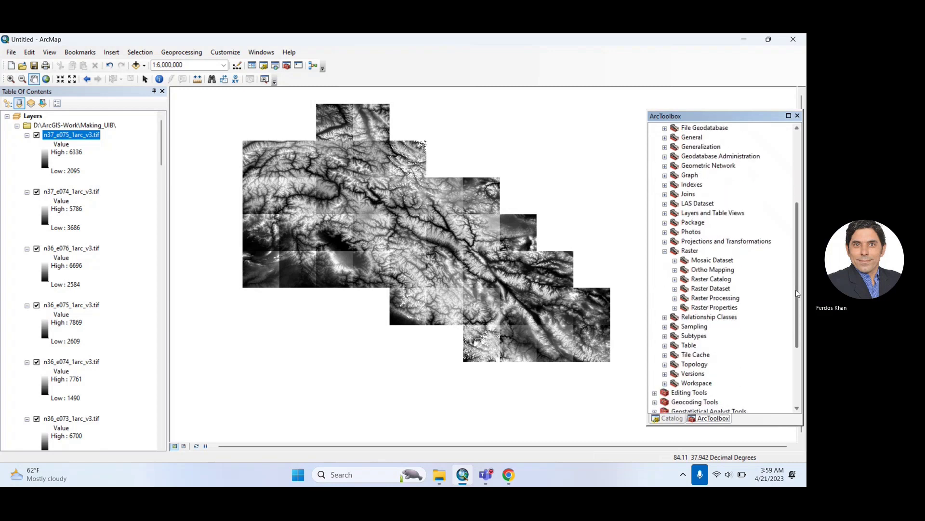
left_click(675, 289)
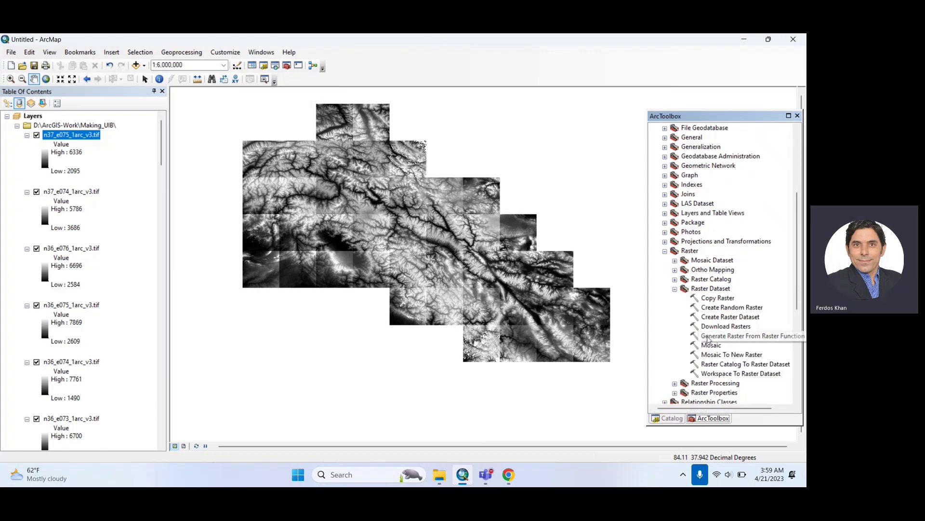
left_click(711, 346)
double_click(711, 346)
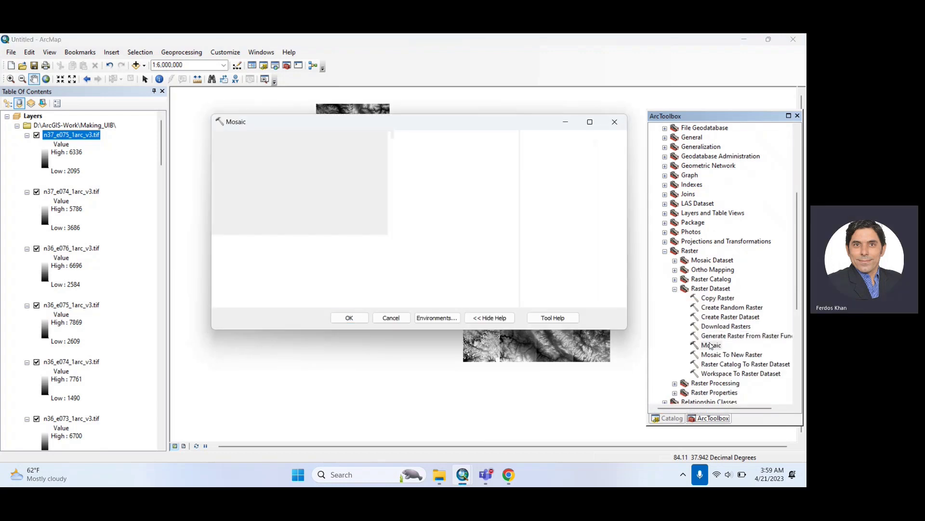
Add the n37 tiles n37_e075_1arc_v3.tif and n37_e074_1arc_v3.tif to the Mosaic input rasters
left_click(289, 154)
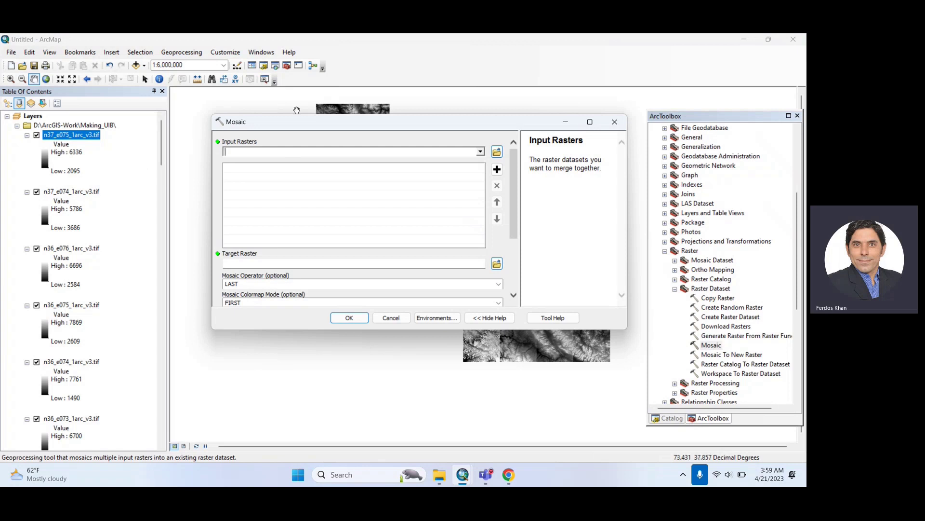
left_click(480, 151)
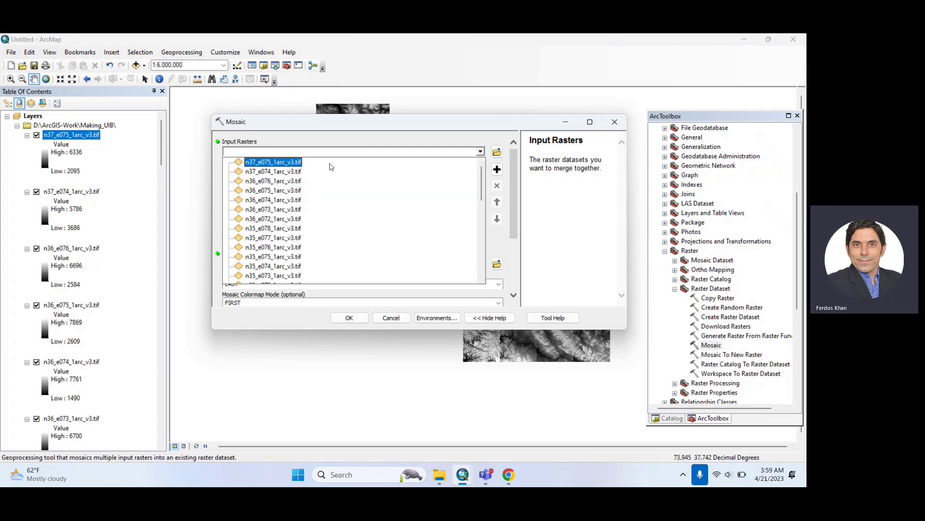
left_click(291, 161)
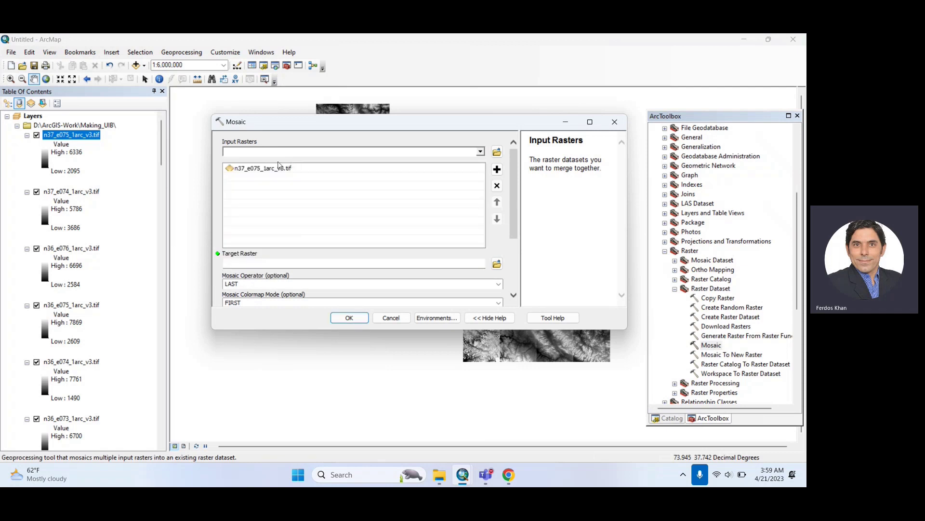
left_click_drag(66, 192, 312, 152)
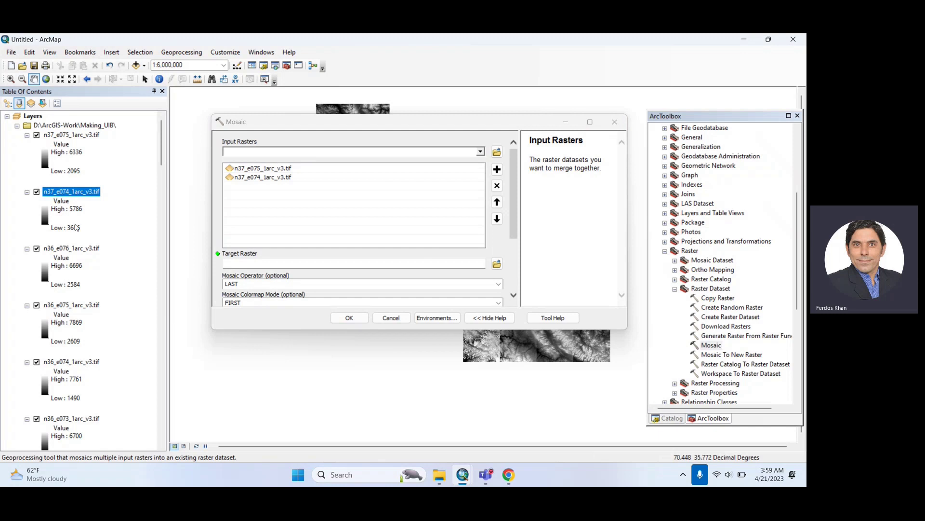
Add the five n36 tiles, n36_e076_1arc_v3.tif down to n36_e072_1arc_v3.tif, to the Mosaic input rasters
left_click_drag(71, 252, 295, 199)
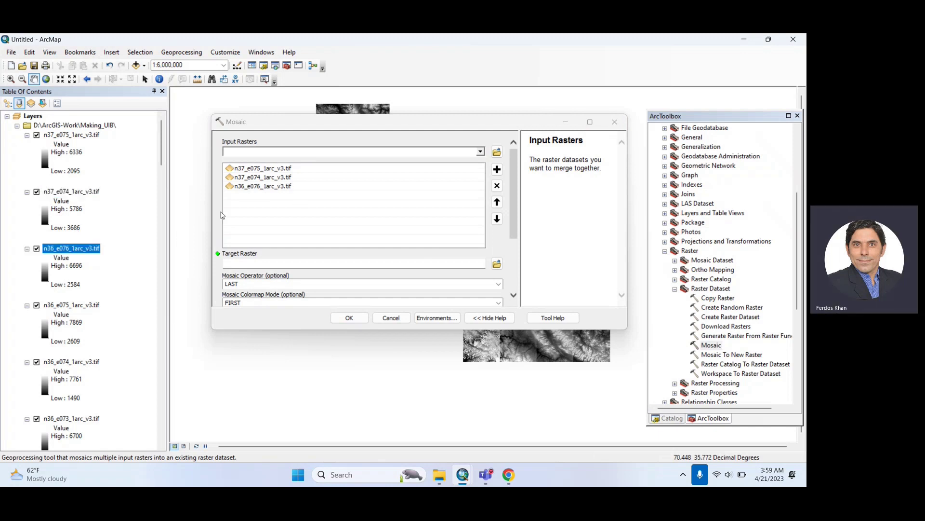
left_click(71, 308)
left_click_drag(71, 310, 320, 199)
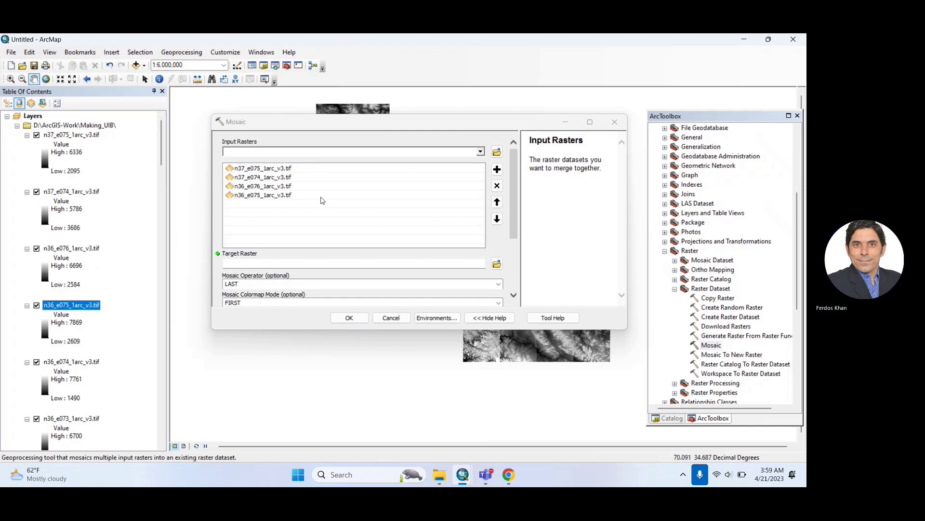
left_click_drag(70, 363, 272, 204)
left_click_drag(72, 419, 282, 217)
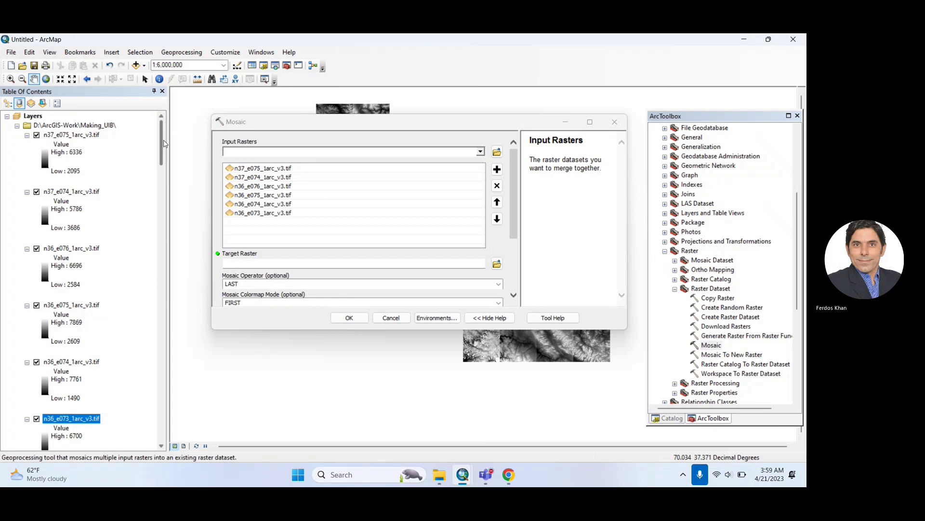
left_click_drag(161, 147, 163, 189)
left_click_drag(79, 174, 296, 209)
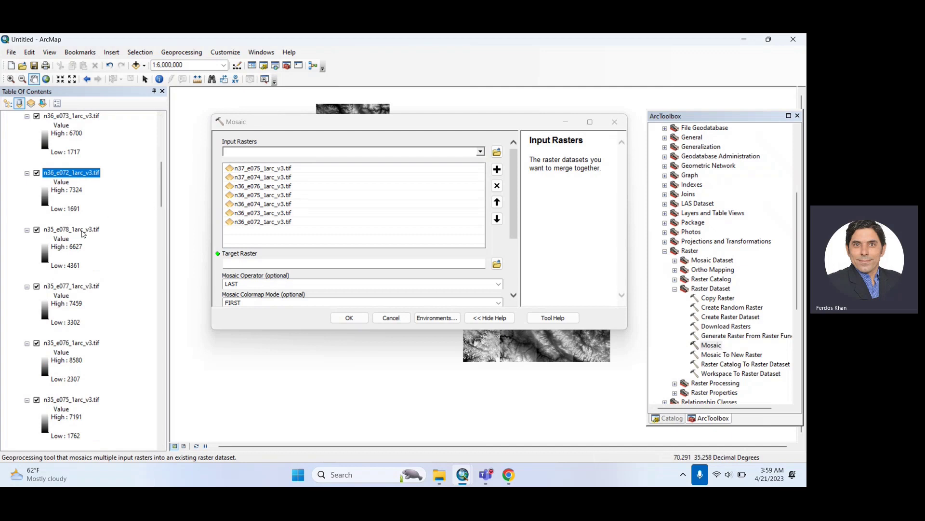
Add the seven n35 tiles, n35_e078_1arc_v3.tif down to n35_e072_1arc_v3.tif, to the Mosaic input rasters
left_click_drag(83, 235, 326, 228)
left_click(67, 288)
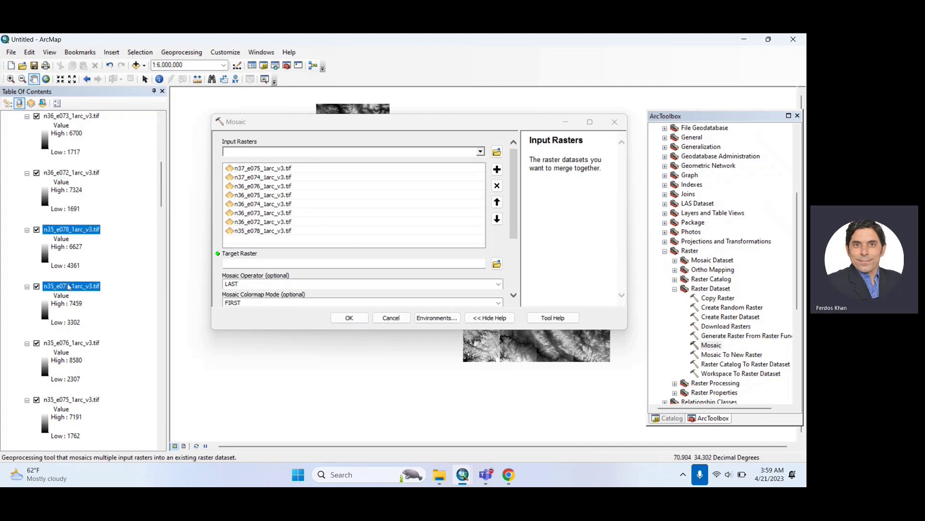
left_click_drag(67, 287, 314, 235)
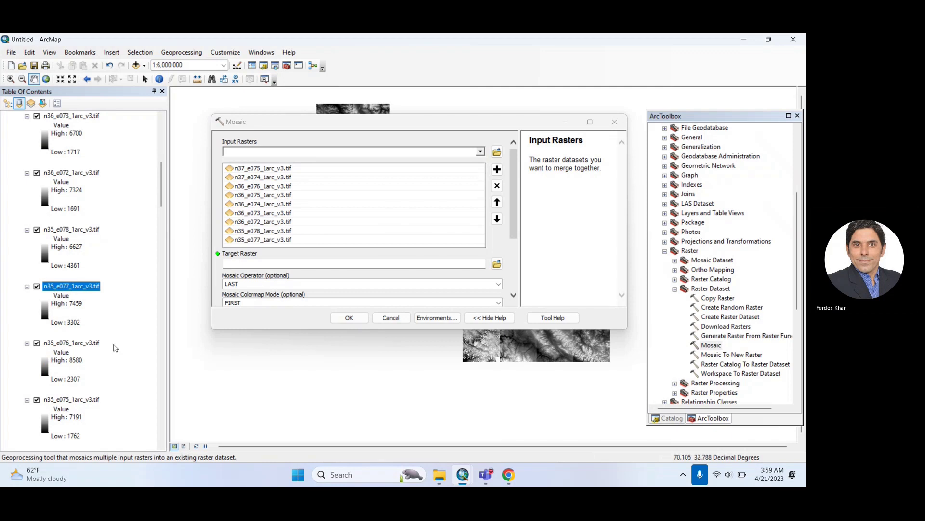
left_click_drag(70, 348, 319, 246)
left_click_drag(69, 399, 285, 227)
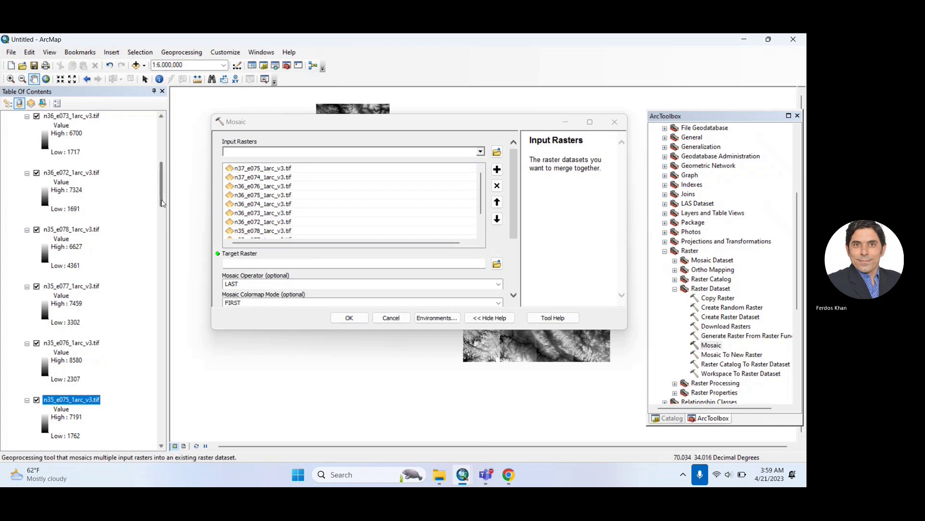
scroll(164, 232, "down", 5)
scroll(163, 237, "down", 1)
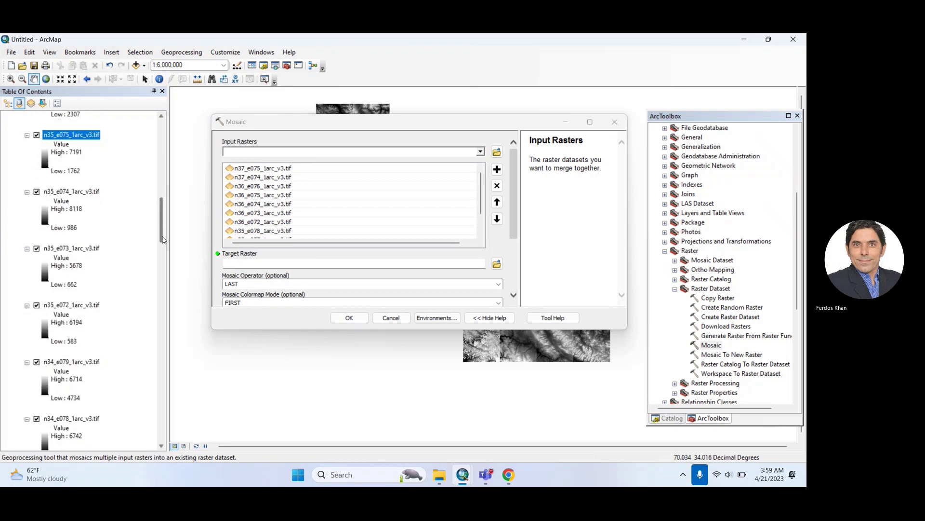
left_click_drag(71, 191, 314, 212)
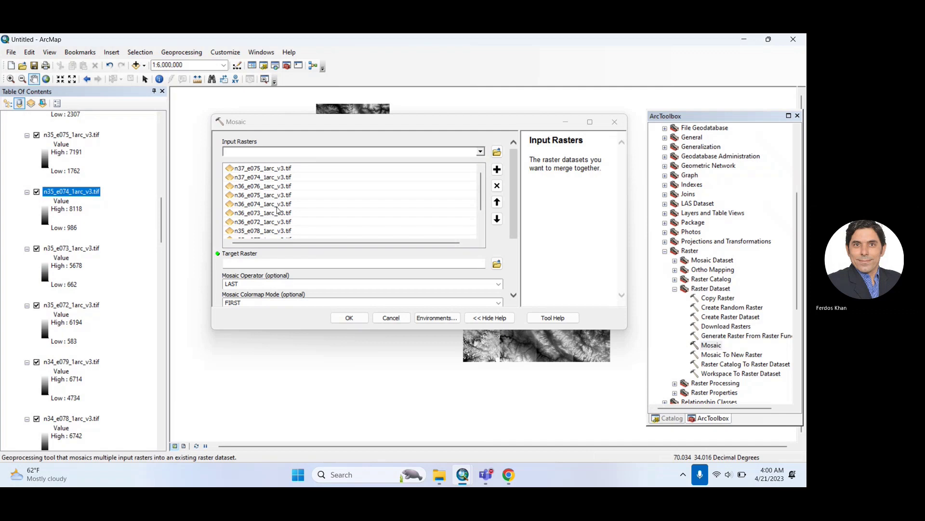
left_click_drag(71, 248, 328, 214)
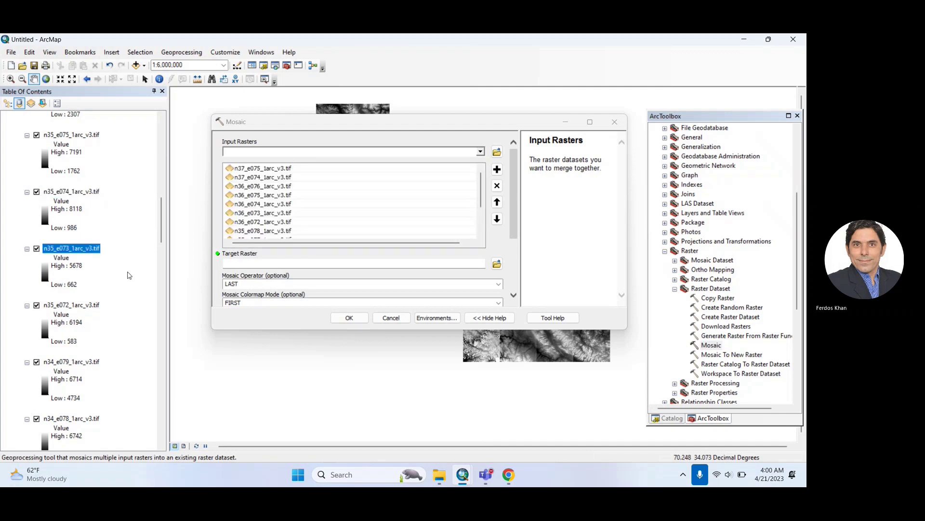
left_click_drag(81, 305, 393, 204)
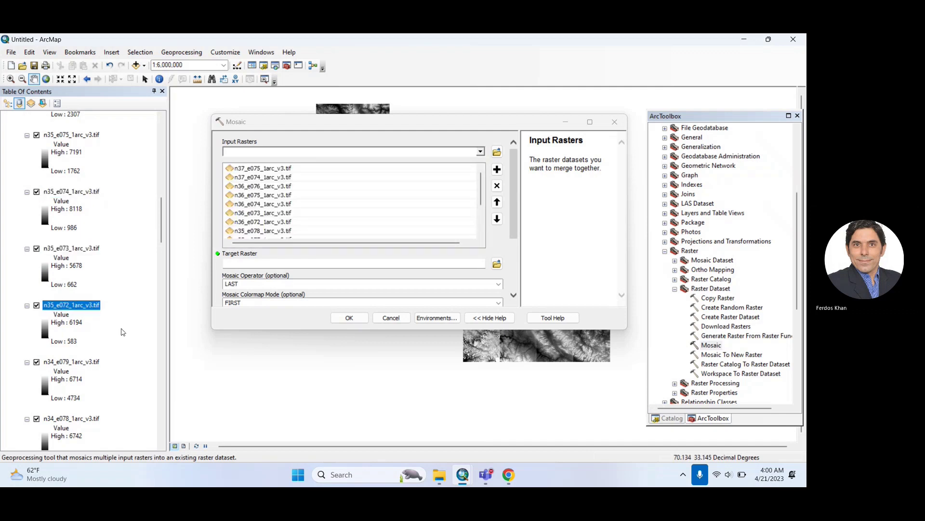
Add the eight n34 tiles, n34_e079_1arc_v3.tif down to n34_e072_1arc_v3.tif, to the Mosaic input rasters
left_click_drag(87, 362, 386, 207)
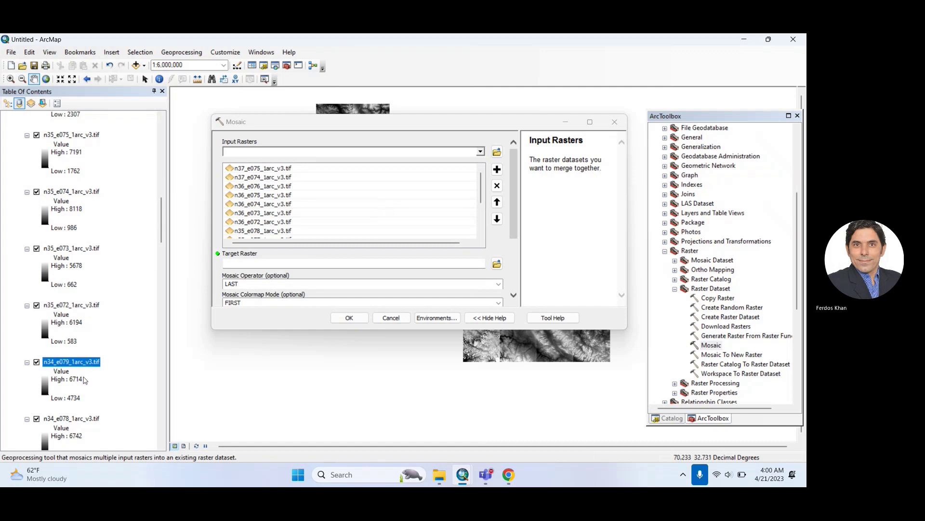
left_click_drag(71, 421, 355, 201)
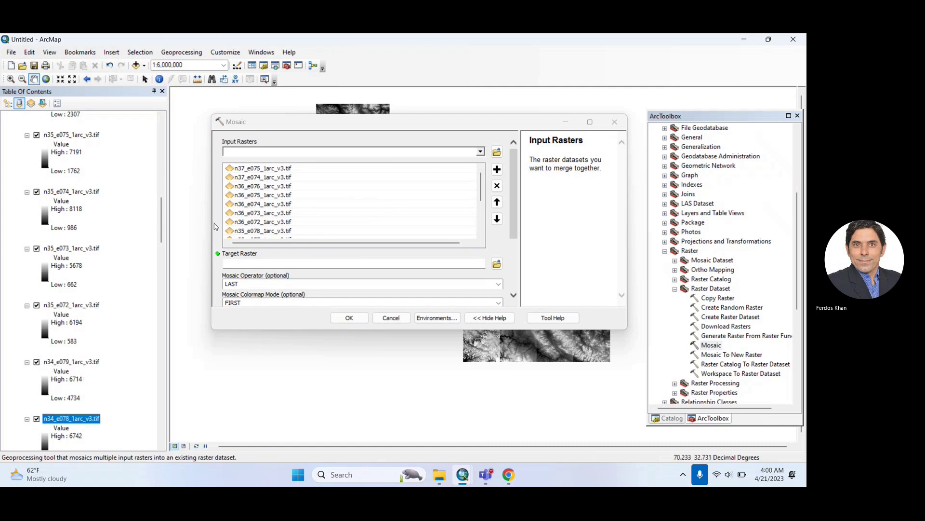
left_click_drag(163, 234, 162, 271)
left_click_drag(72, 201, 289, 196)
left_click_drag(60, 261, 365, 219)
left_click_drag(84, 317, 382, 206)
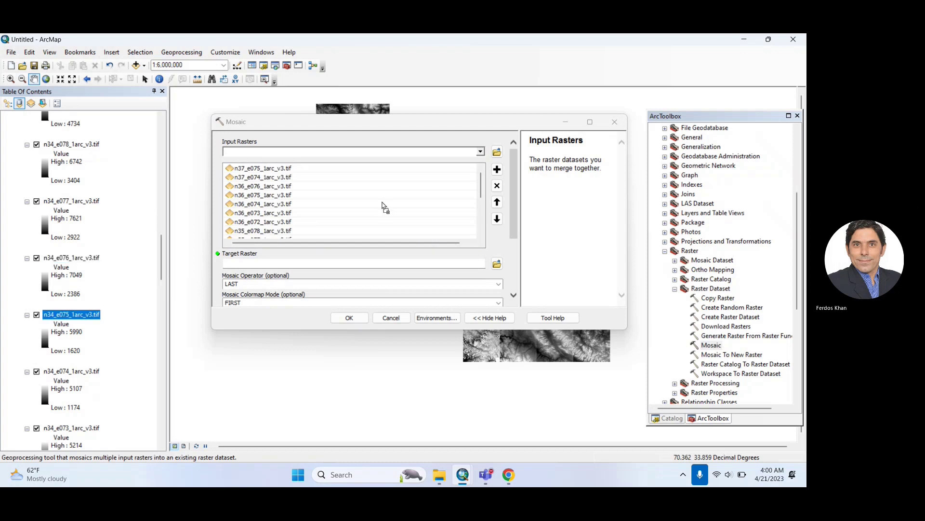
left_click_drag(92, 371, 390, 219)
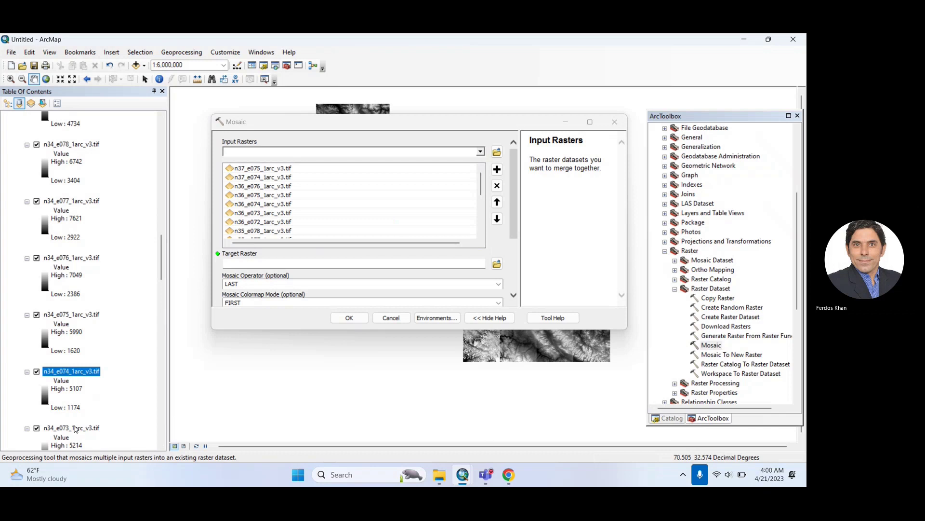
left_click_drag(75, 428, 368, 207)
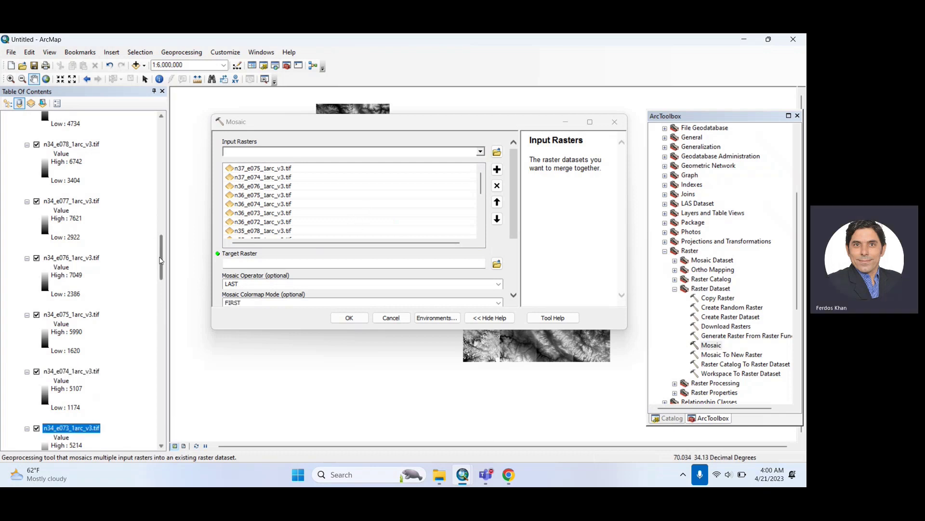
left_click_drag(162, 260, 161, 295)
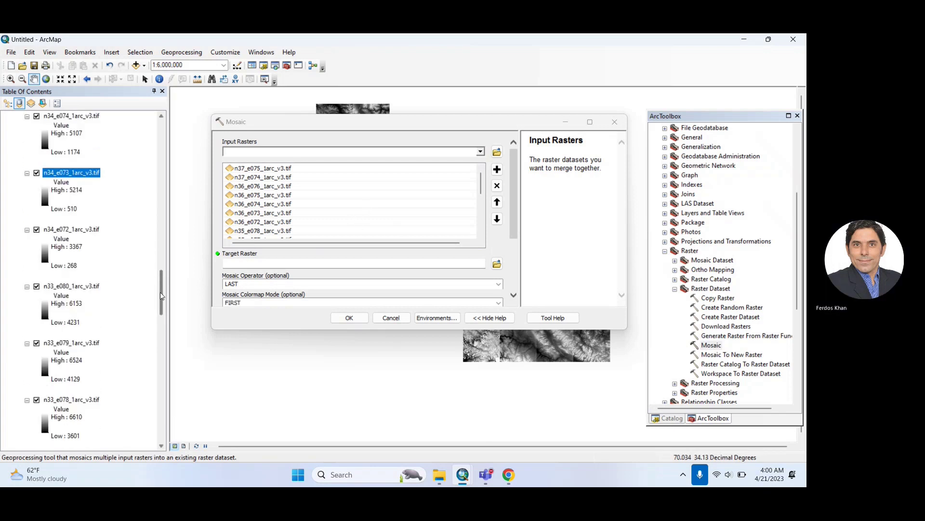
left_click_drag(82, 229, 387, 202)
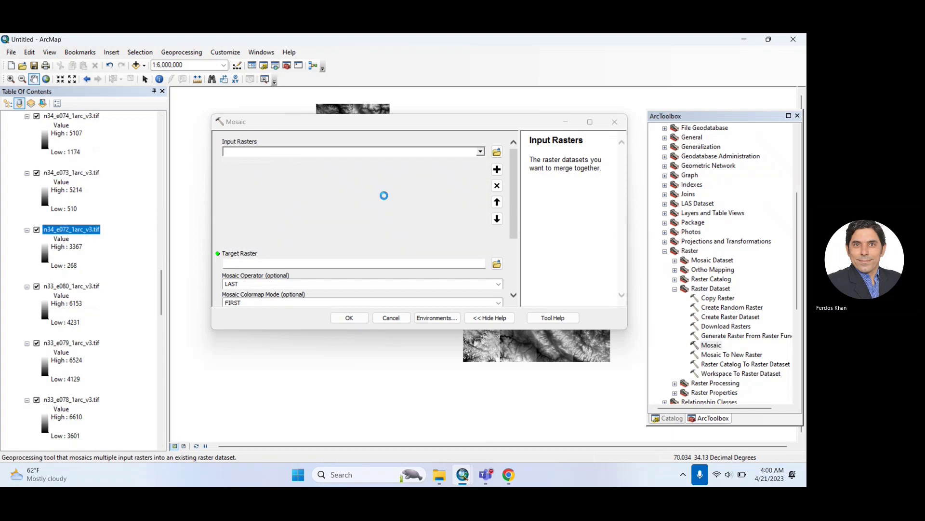
Add the nine n33 tiles, n33_e080_1arc_v3.tif down to n33_e072_1arc_v3.tif, to the Mosaic input rasters
left_click_drag(87, 286, 376, 192)
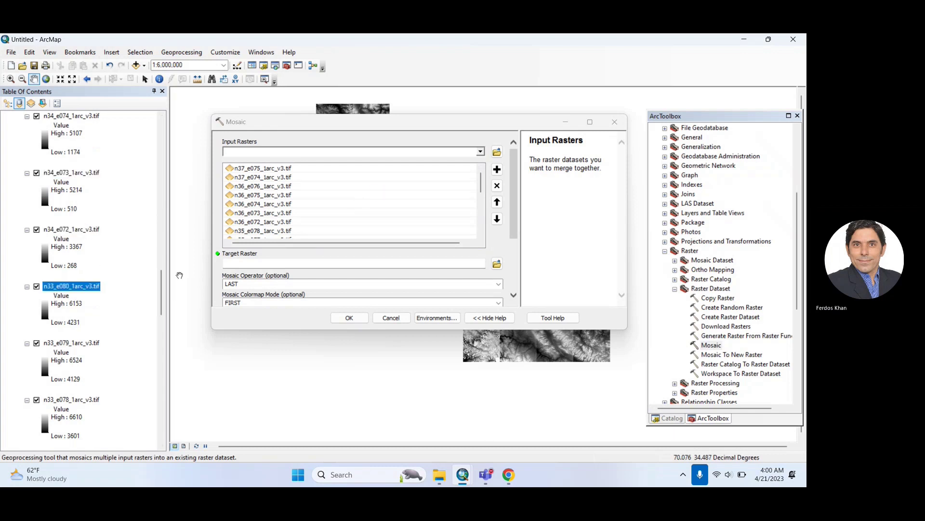
left_click_drag(93, 346, 390, 212)
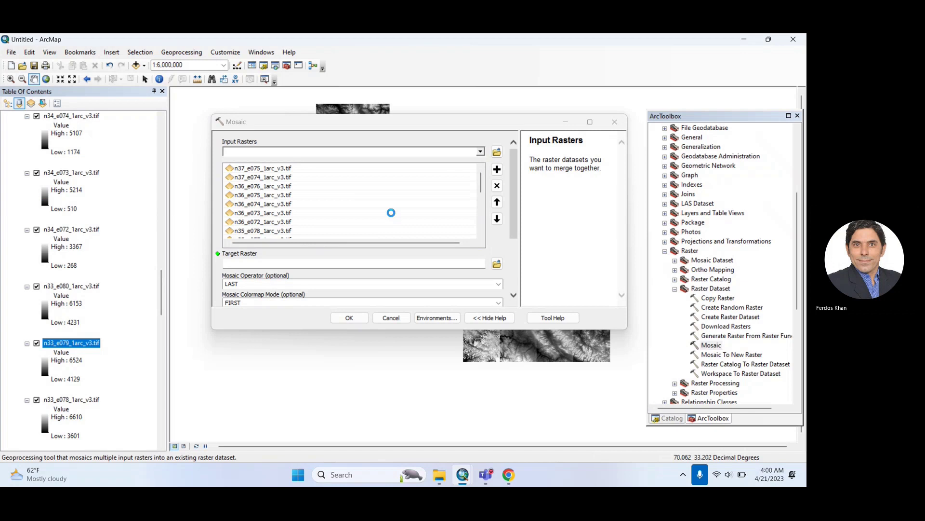
left_click_drag(70, 403, 355, 223)
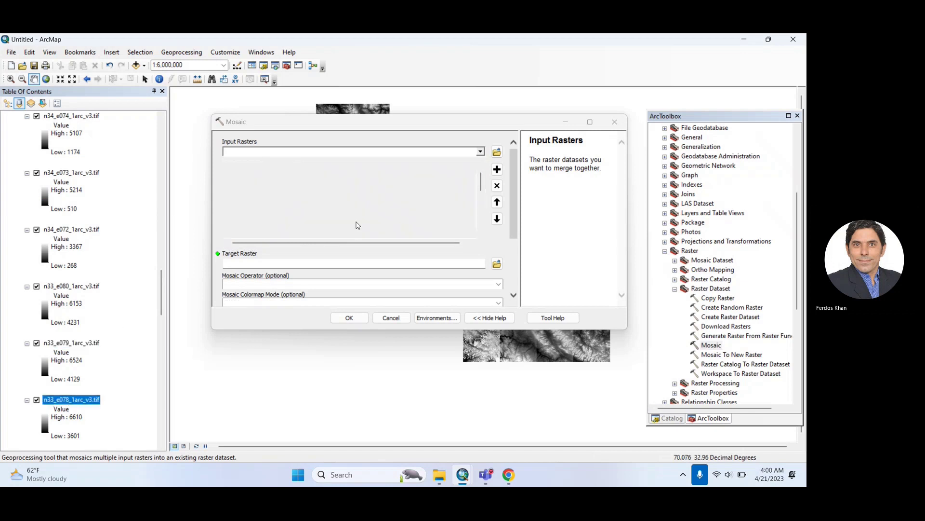
scroll(163, 292, "down", 5)
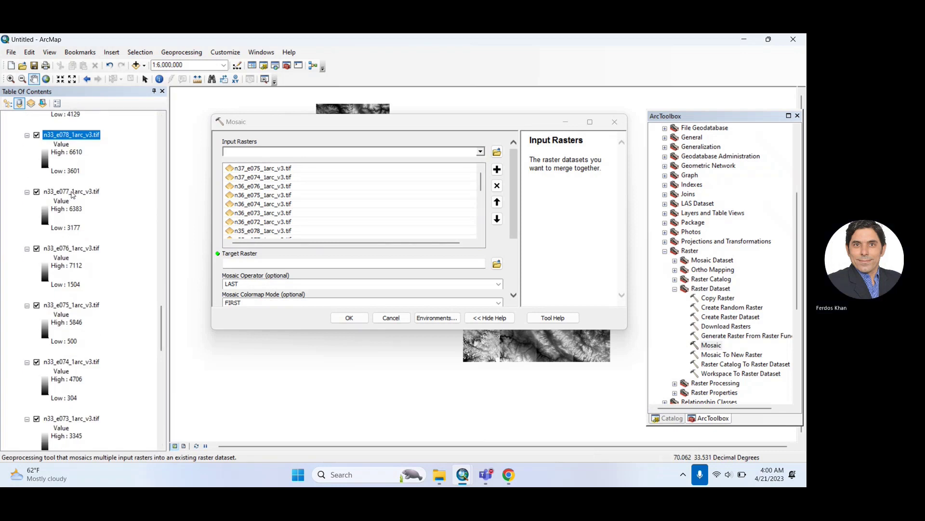
left_click_drag(72, 192, 325, 196)
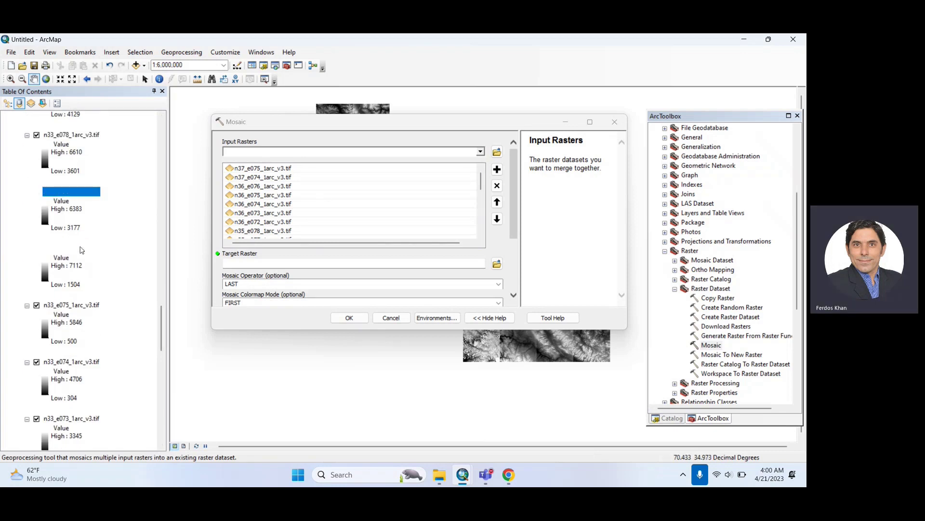
left_click_drag(84, 249, 378, 208)
left_click_drag(74, 306, 347, 223)
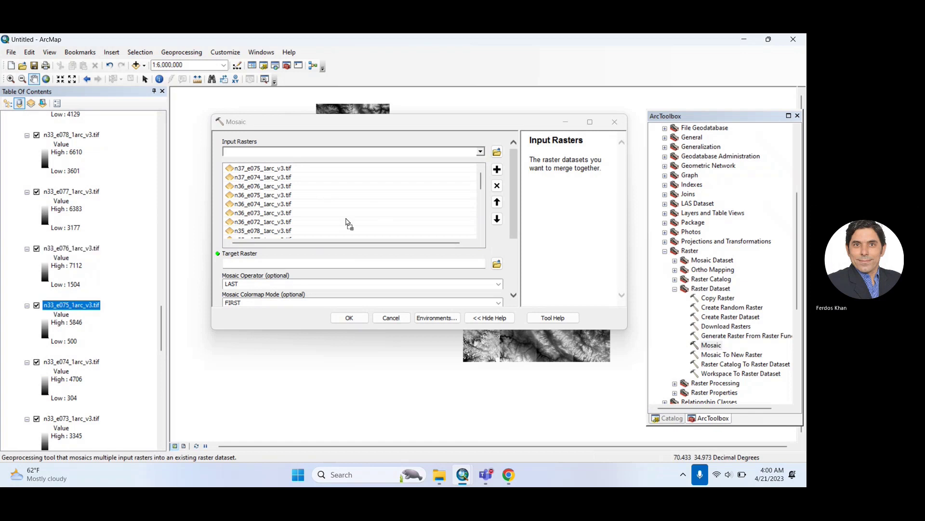
left_click(71, 366)
left_click_drag(72, 366, 362, 220)
left_click_drag(75, 422, 352, 195)
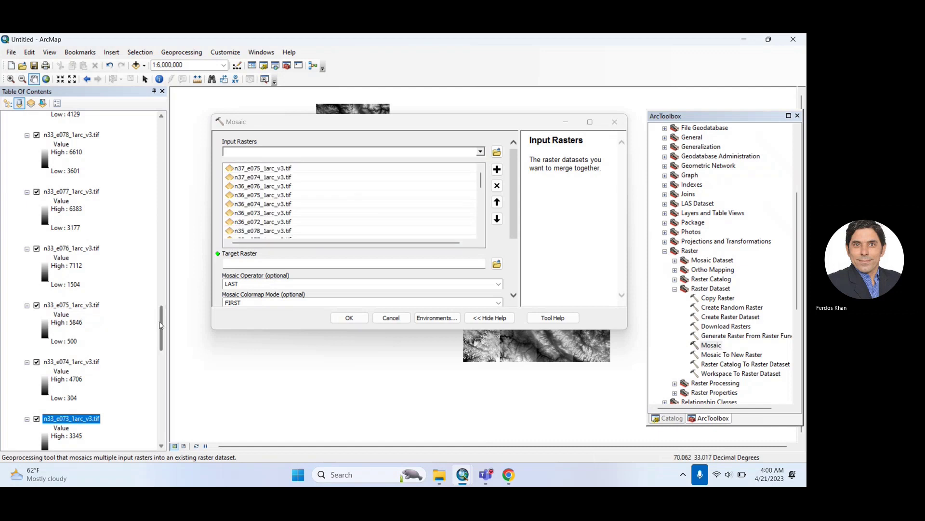
left_click_drag(161, 327, 164, 367)
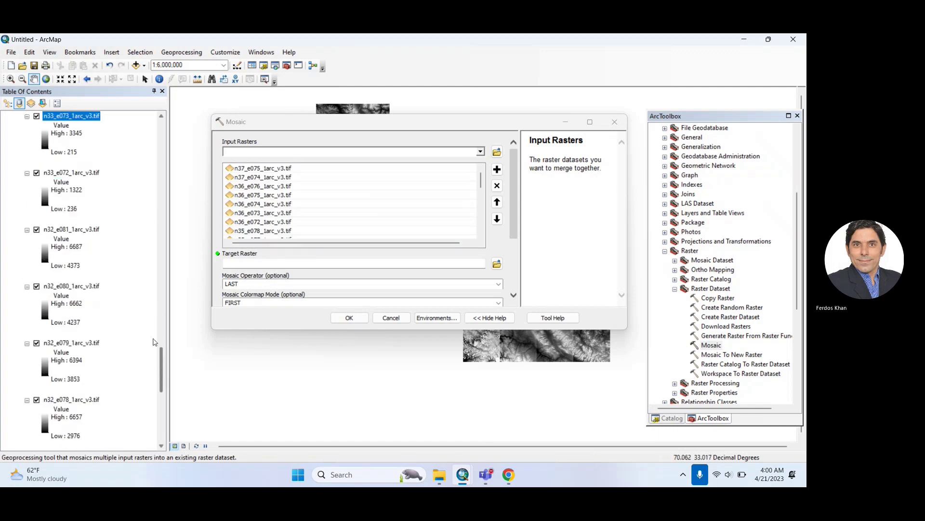
left_click_drag(77, 172, 316, 222)
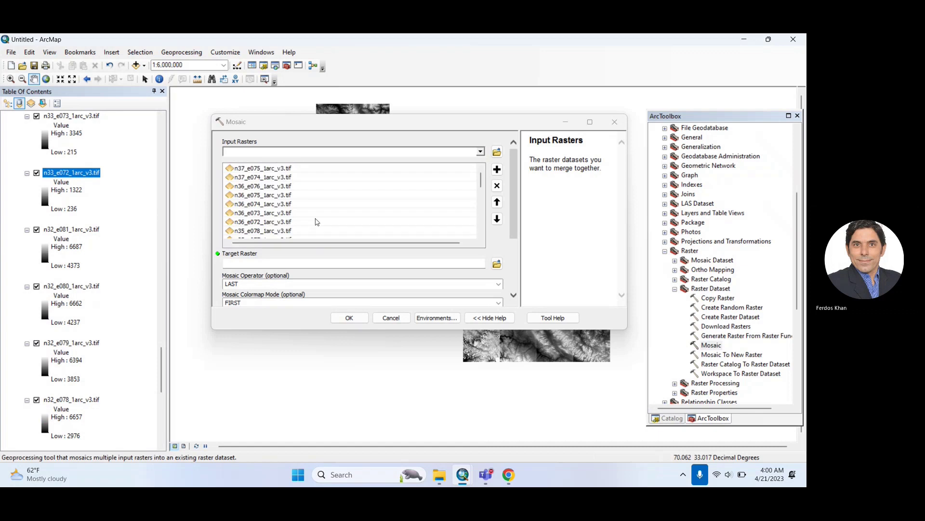
Add the six n32 tiles, n32_e081_1arc_v3.tif down to n32_e076_1arc_v3.tif, to the Mosaic input rasters
left_click_drag(88, 229, 364, 193)
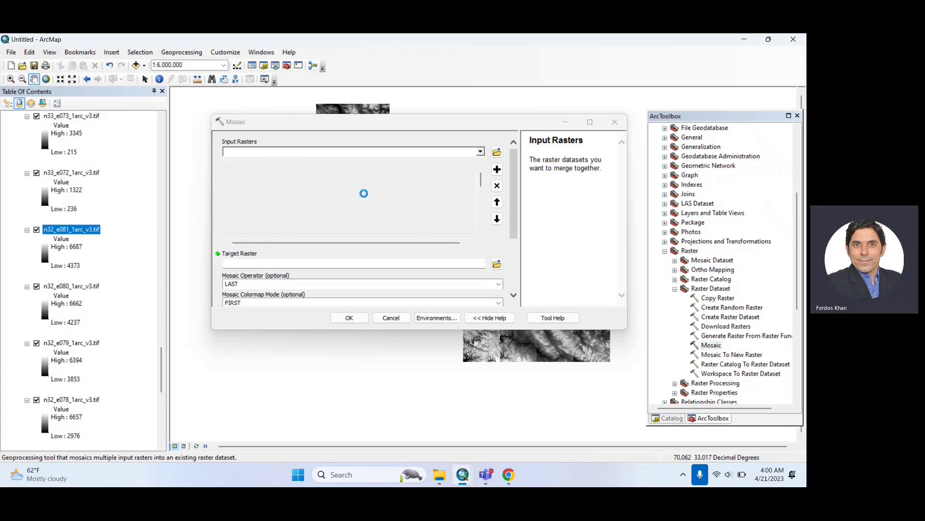
left_click_drag(94, 286, 369, 220)
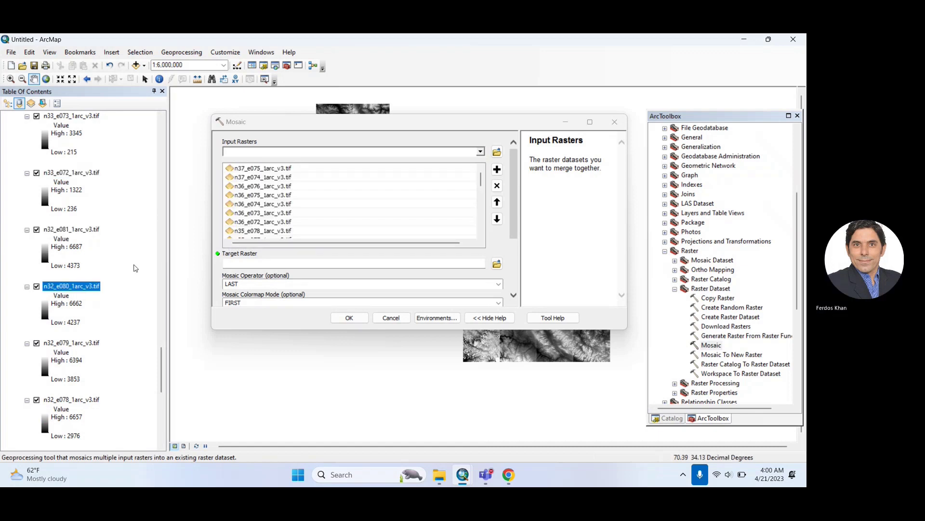
left_click_drag(80, 343, 335, 224)
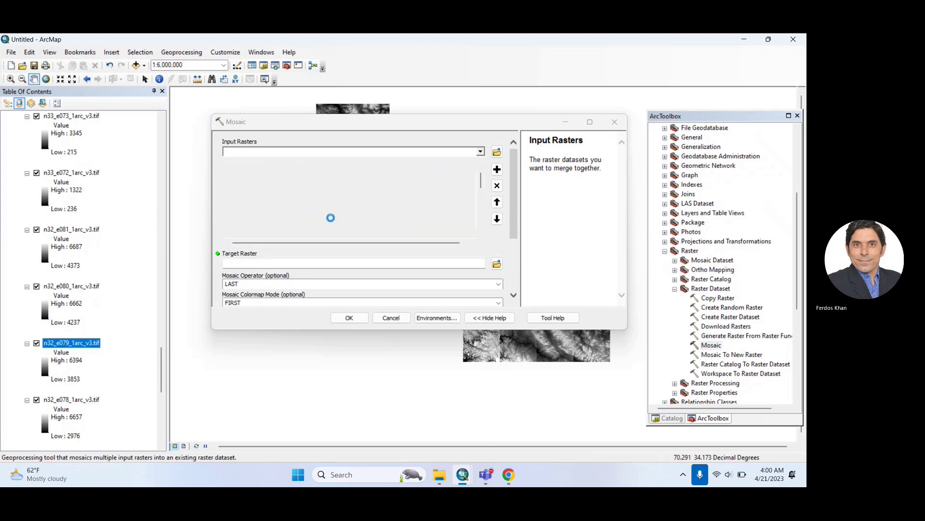
left_click_drag(80, 400, 401, 198)
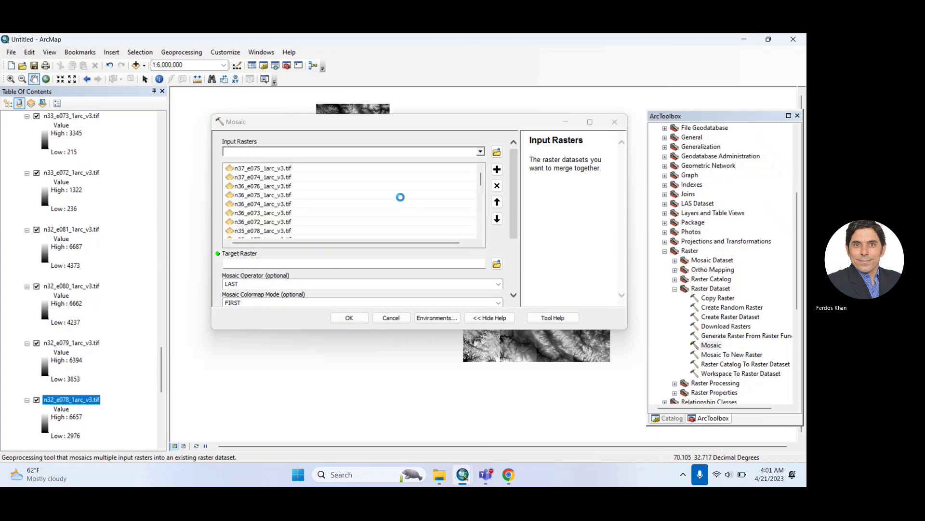
left_click_drag(162, 355, 162, 384)
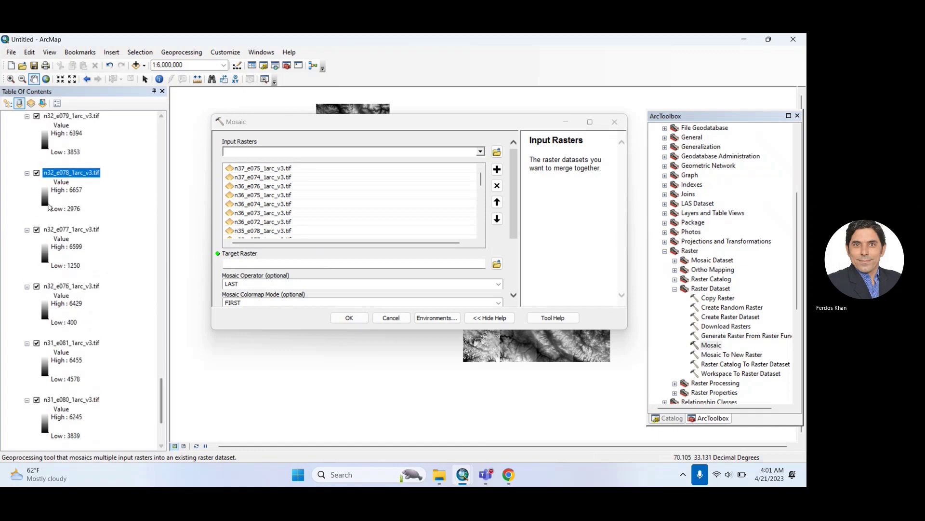
left_click_drag(69, 230, 324, 221)
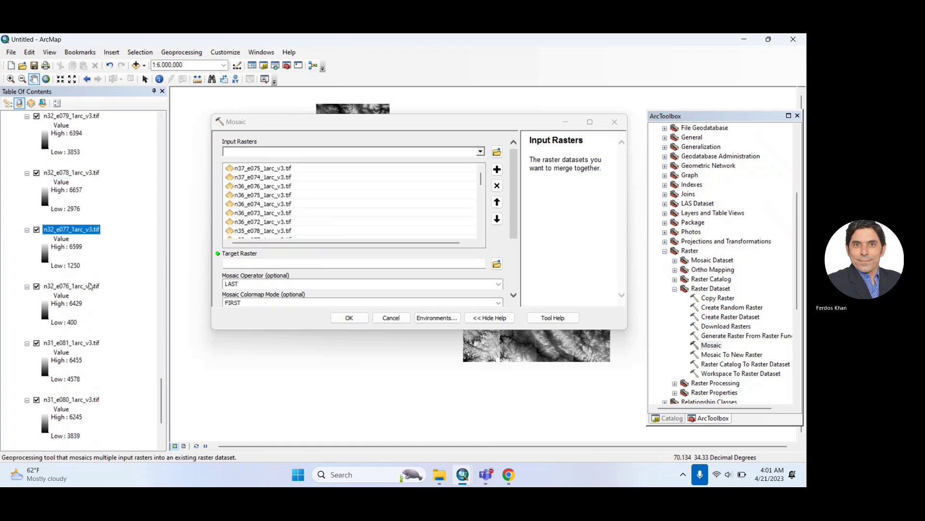
left_click_drag(89, 286, 356, 197)
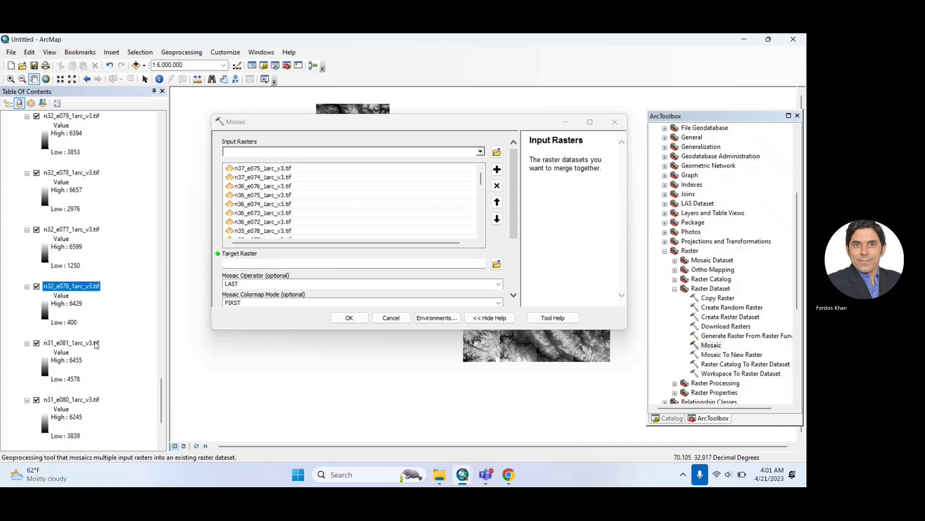
Add the four n31 tiles, n31_e081_1arc_v3.tif down to n31_e078_1arc_v3.tif, to the Mosaic input rasters
left_click(91, 343)
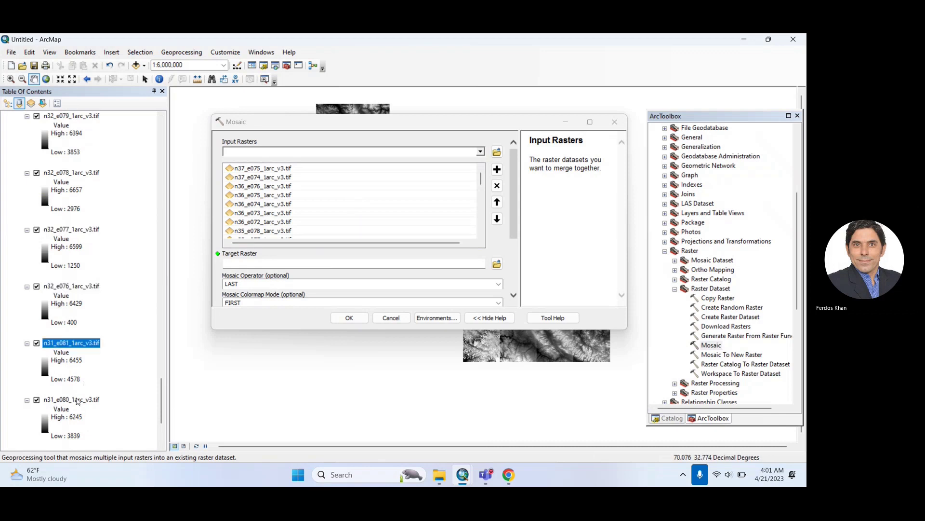
left_click_drag(75, 400, 384, 184)
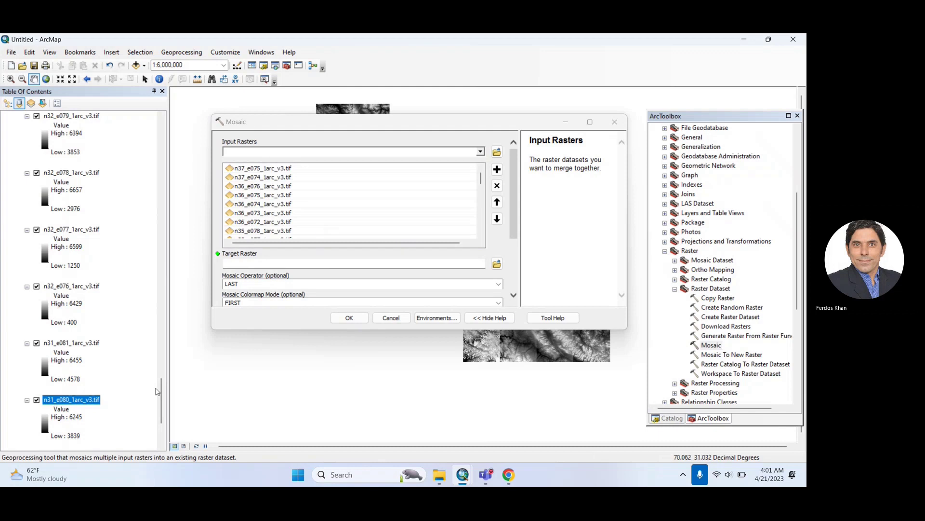
left_click_drag(161, 397, 162, 416)
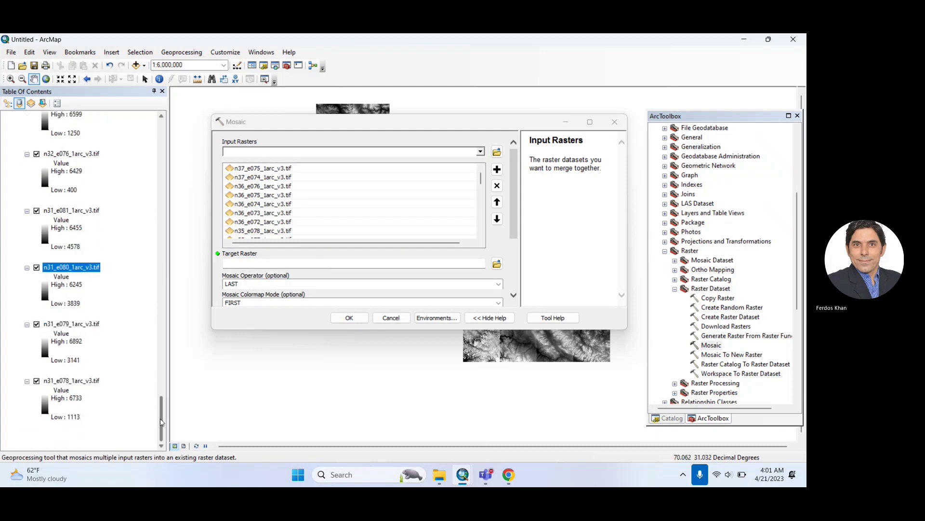
left_click_drag(80, 323, 314, 223)
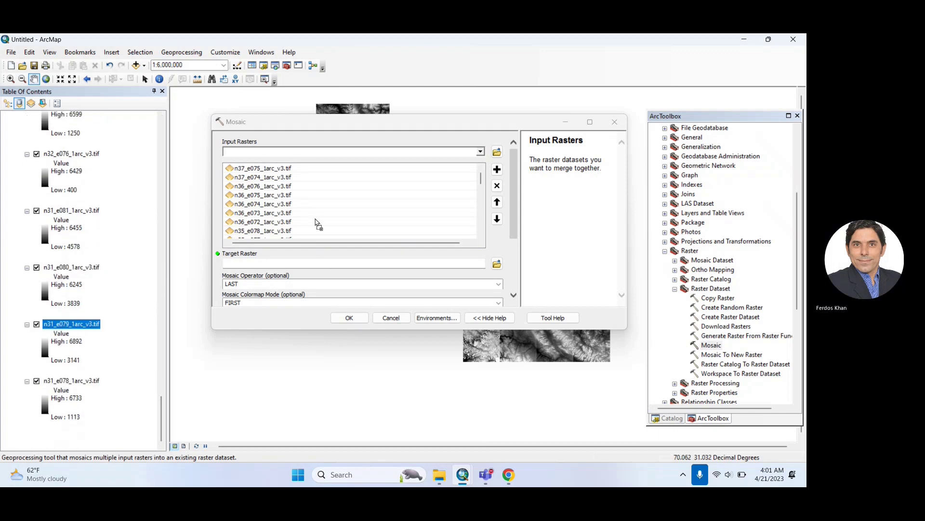
left_click_drag(71, 381, 320, 224)
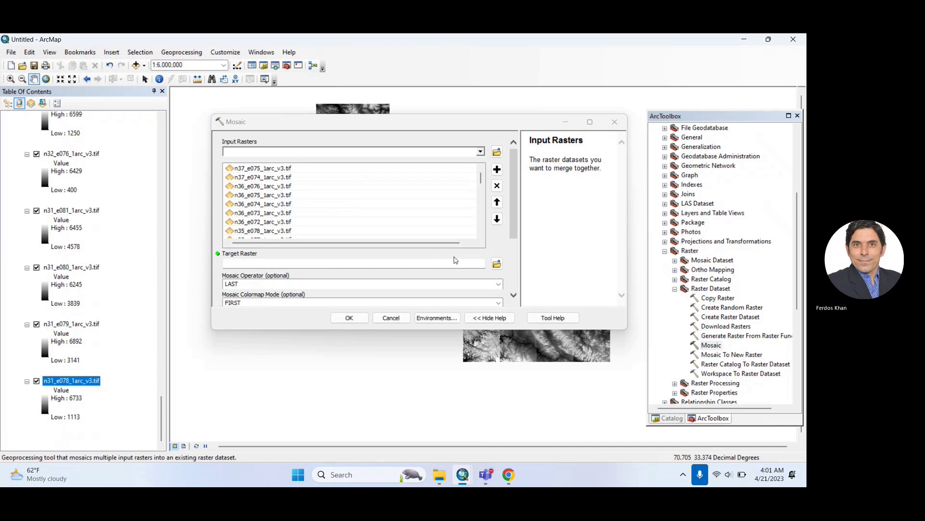
Try to run the Mosaic tool with the Target Raster left empty
left_click_drag(514, 229, 515, 247)
left_click(372, 224)
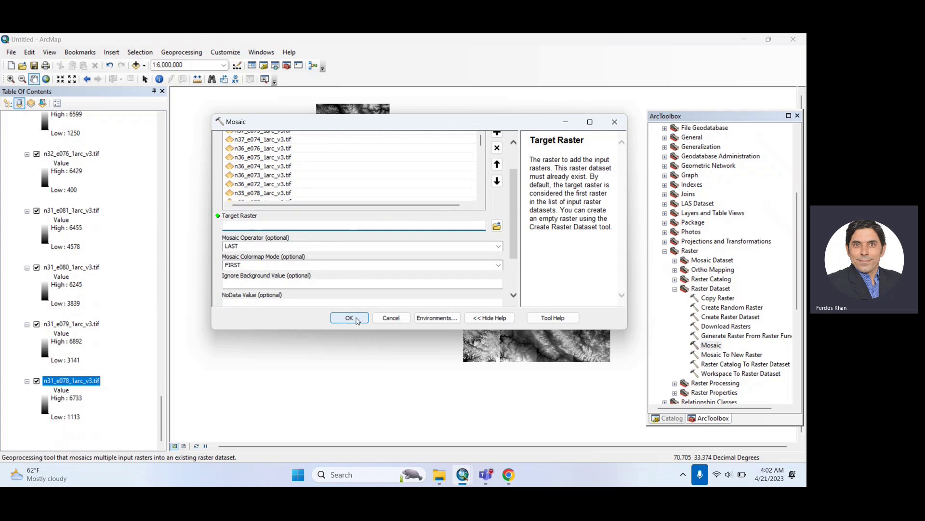
left_click(350, 318)
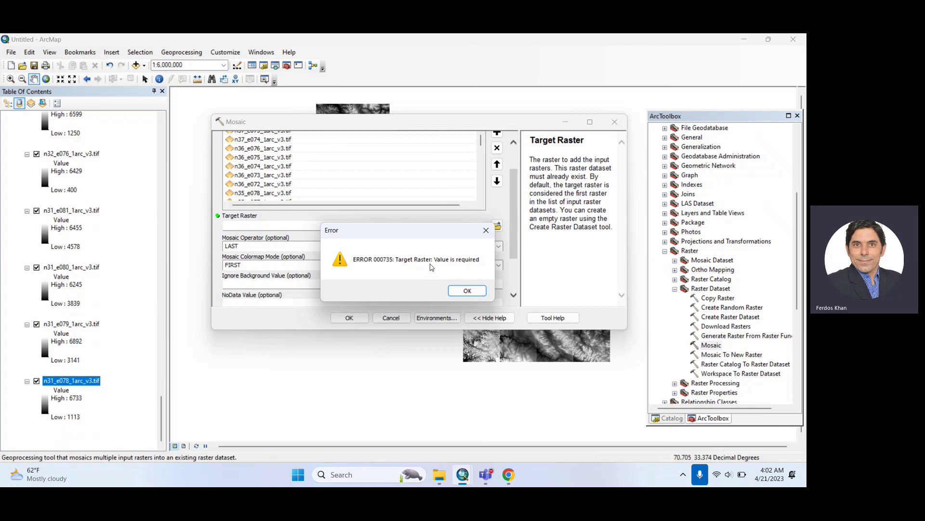
left_click(485, 234)
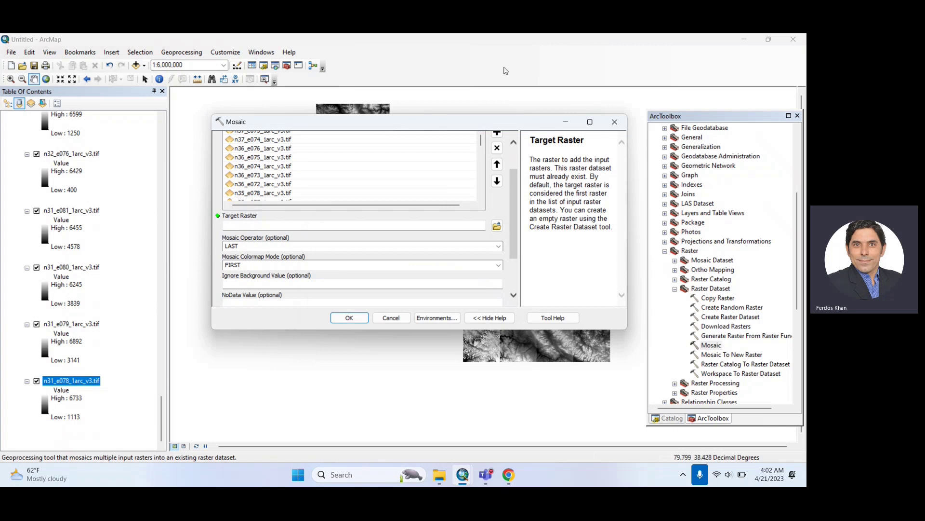
Show the Catalog and browse past the elevation tiles to the remaining rasters, including Target.tif
left_click(264, 66)
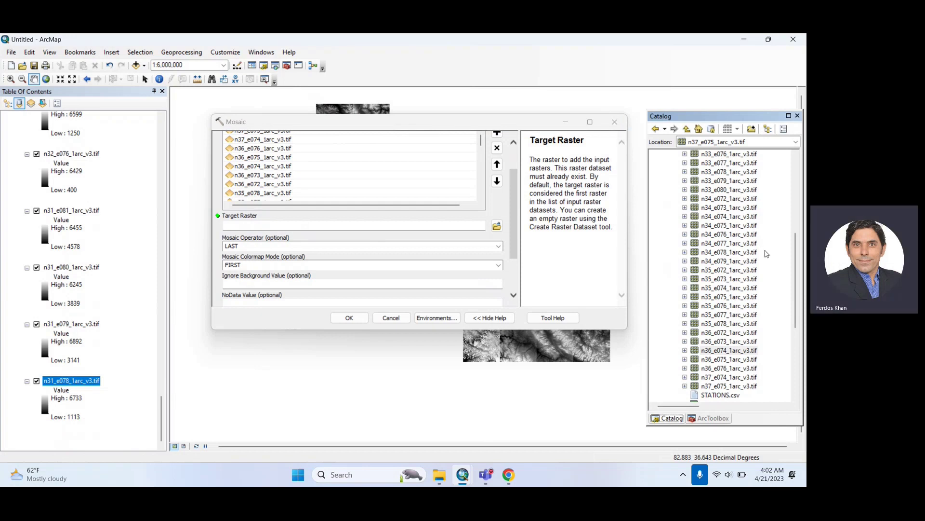
left_click_drag(795, 265, 796, 304)
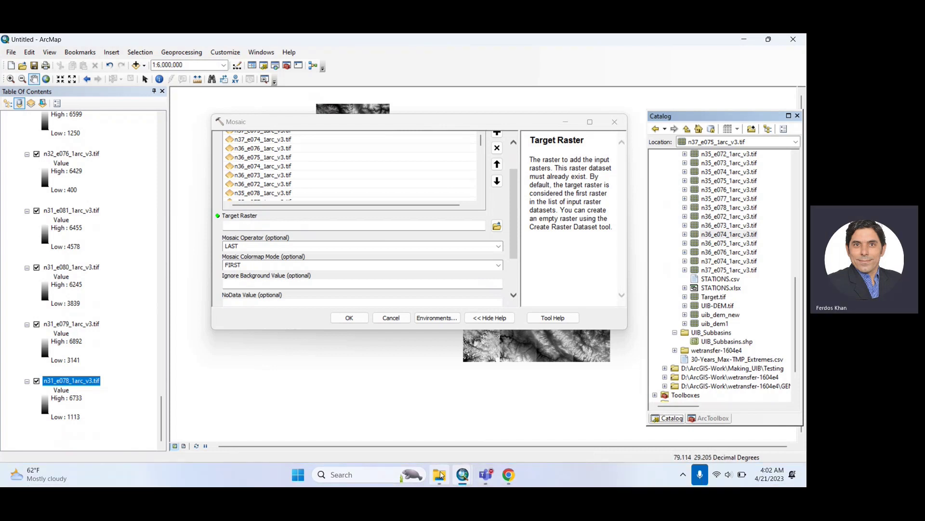
Switch to File Explorer and open the Making_UIB folder inside ArcGIS-Work on the DATA_Analysis (D:) drive
left_click(439, 476)
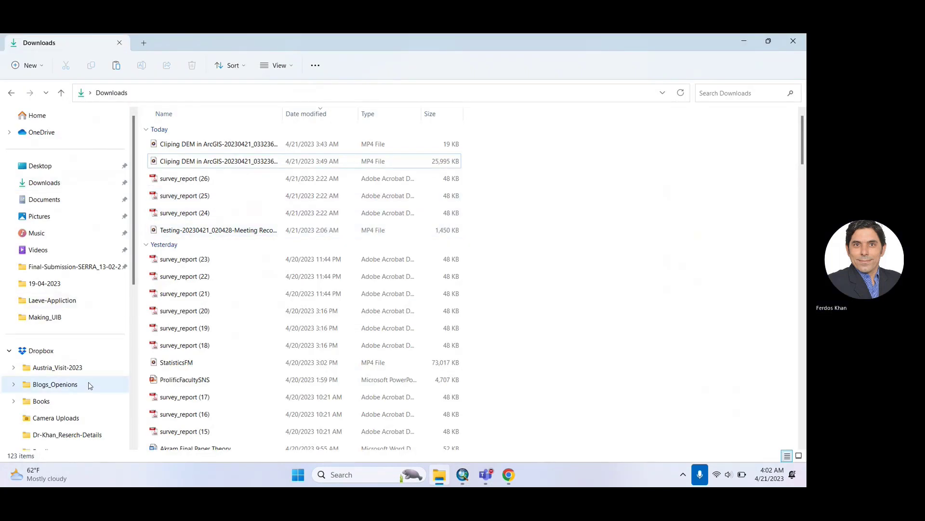
left_click_drag(135, 277, 134, 434)
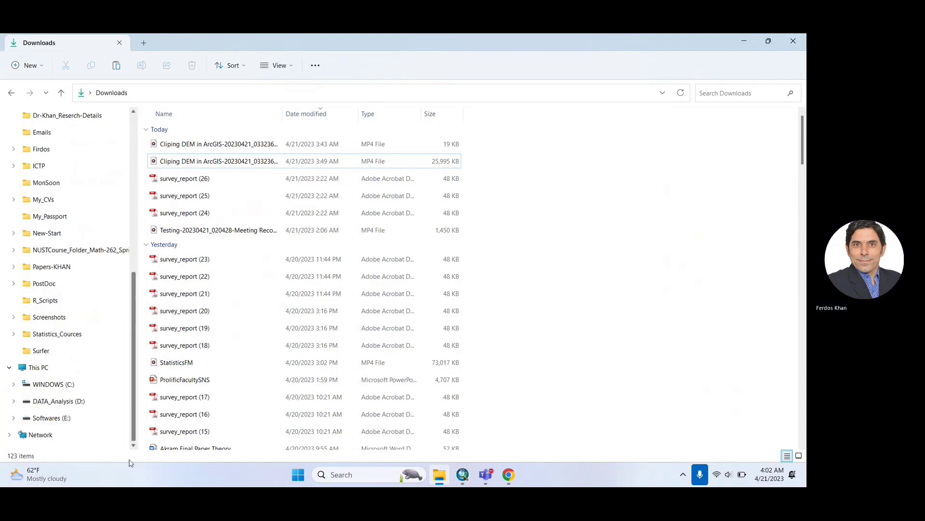
left_click(81, 408)
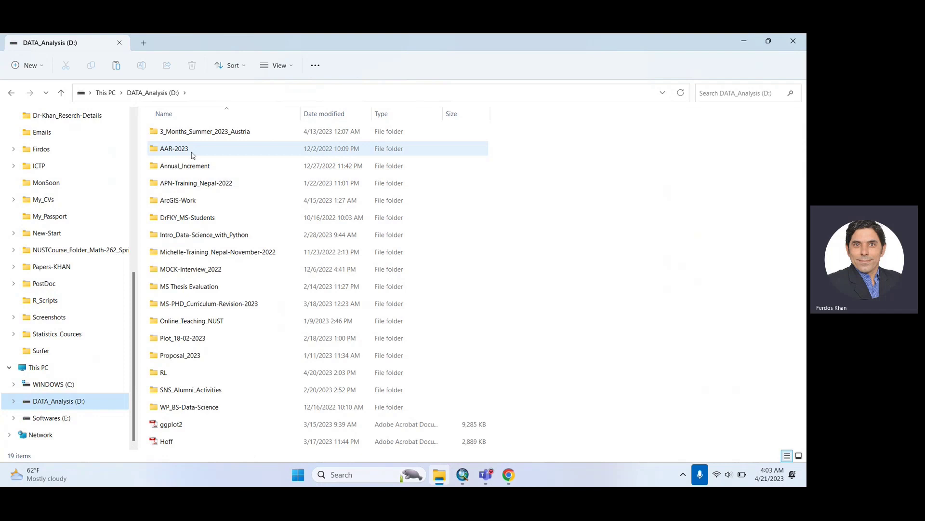
double_click(174, 149)
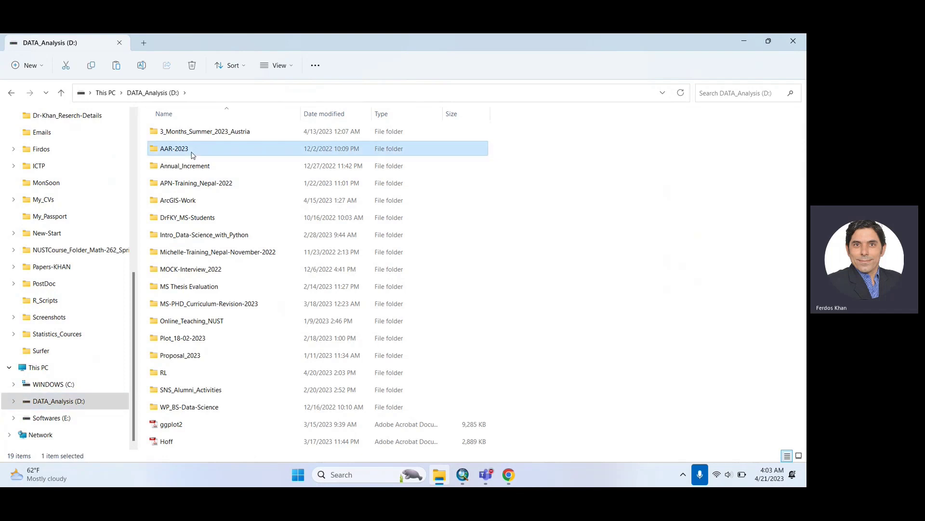
left_click(11, 93)
double_click(187, 201)
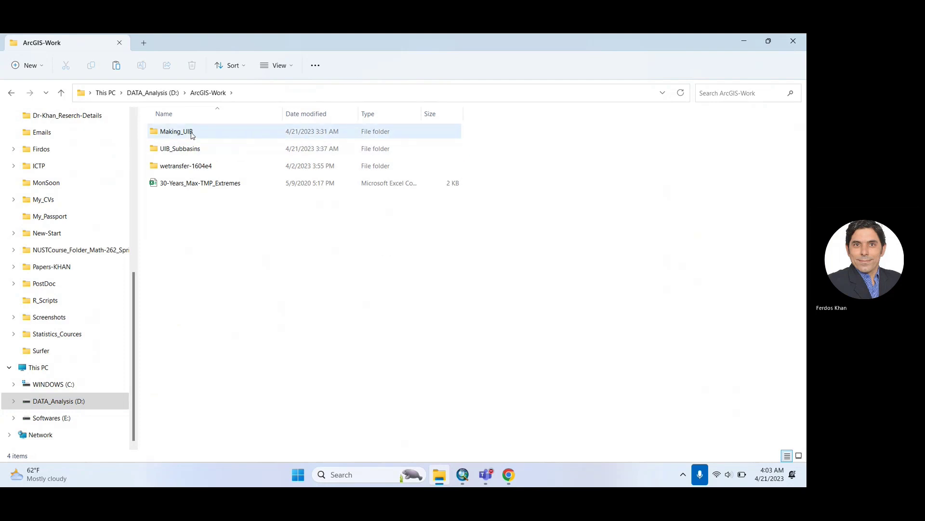
double_click(191, 132)
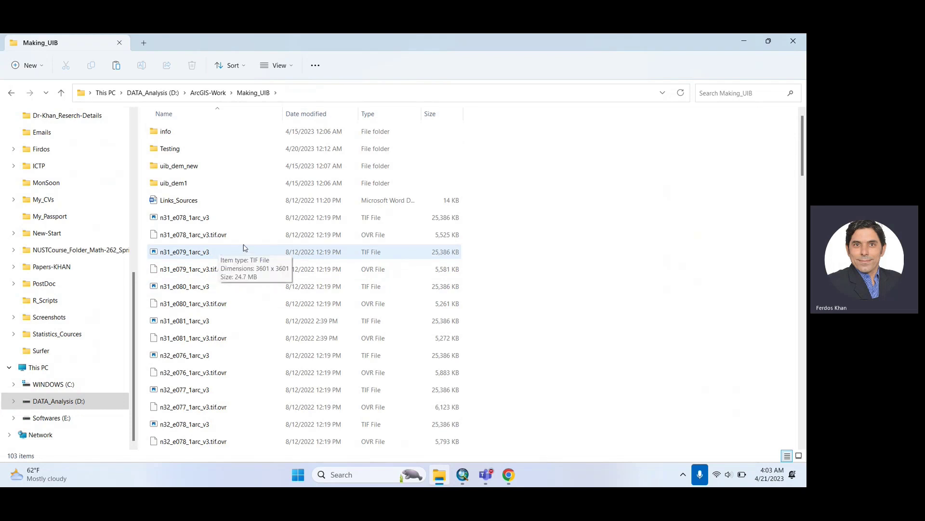
Switch back to ArcMap with the Mosaic dialog and select Target.tif in the Catalog
left_click(465, 475)
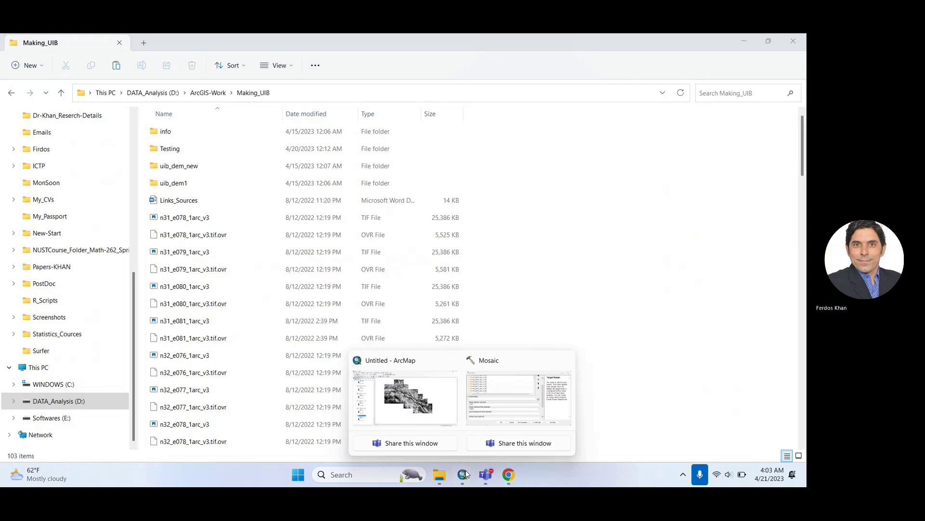
left_click(489, 422)
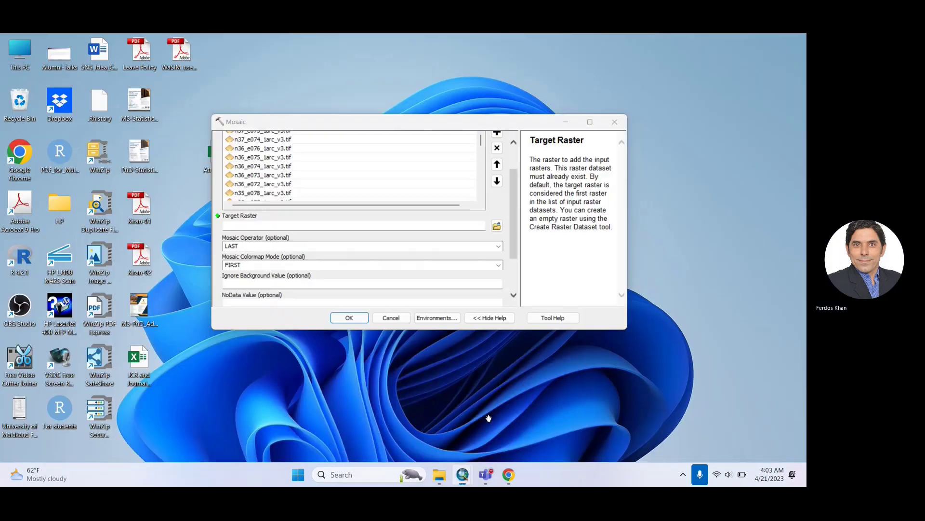
left_click(714, 297)
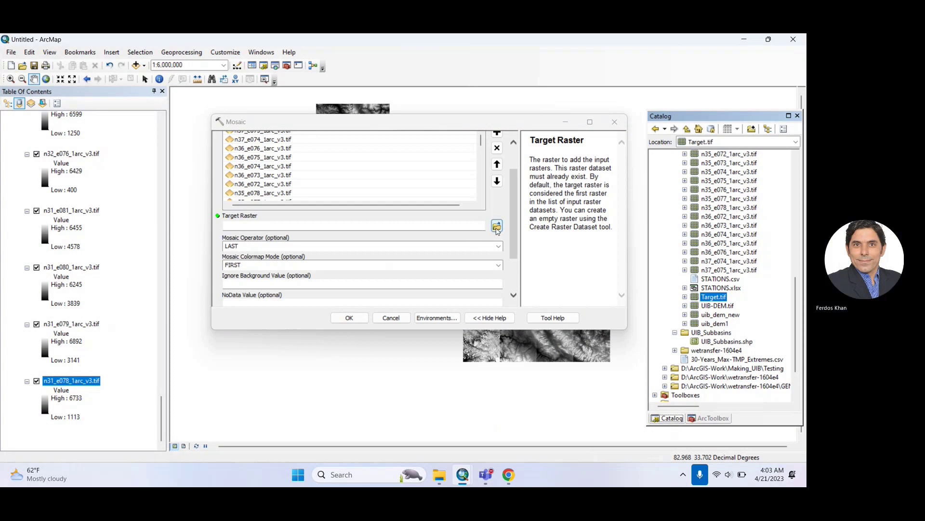
Set the Mosaic tool's Target Raster to Target.tif from the Making_UIB folder
left_click(497, 226)
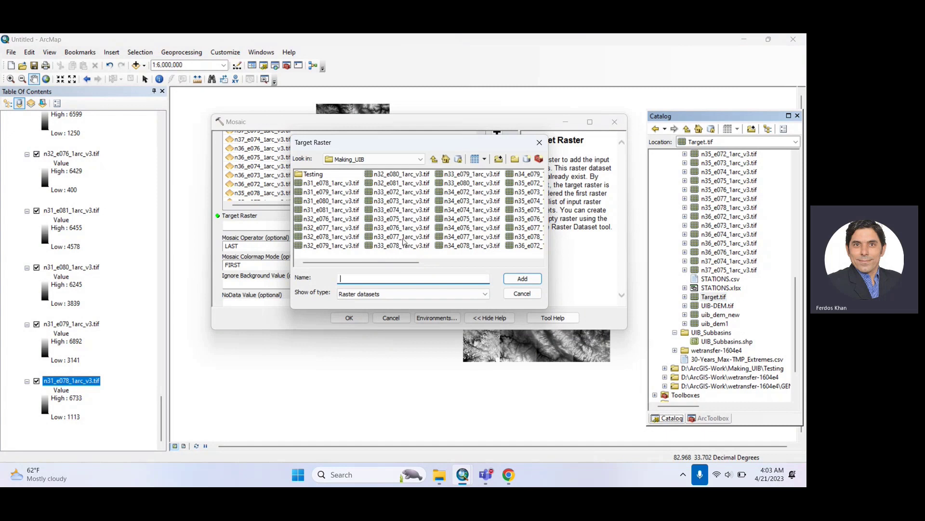
left_click_drag(409, 264, 525, 265)
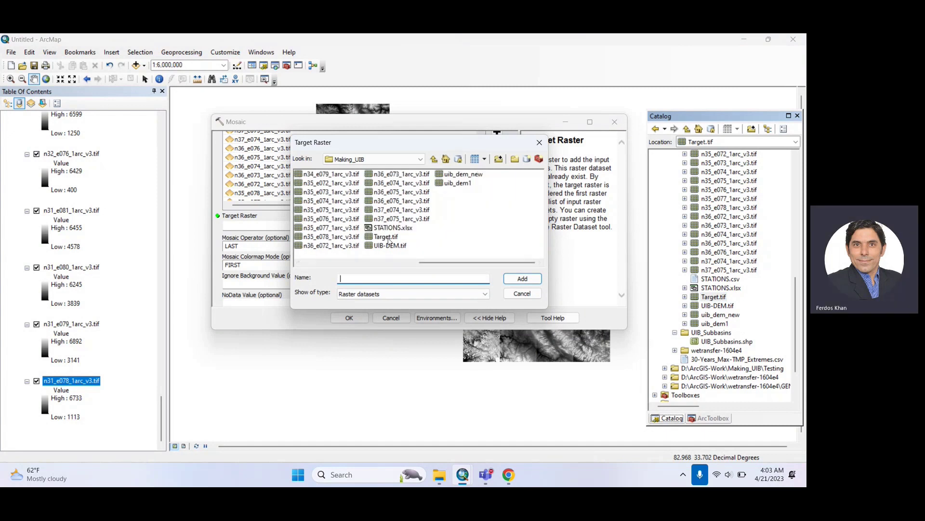
left_click(386, 237)
left_click(518, 280)
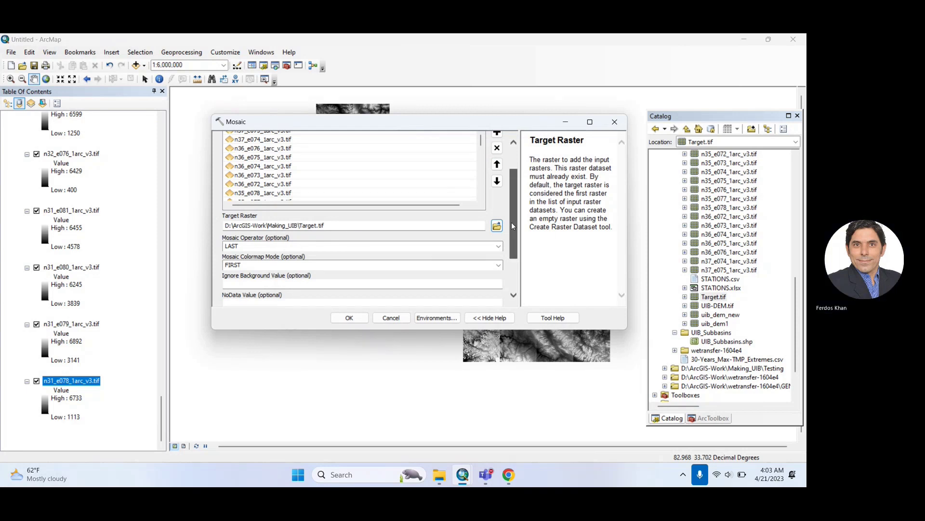
Check the remaining Mosaic options, keep operator LAST and colormap mode FIRST, and run the tool
scroll(511, 223, "down", 3)
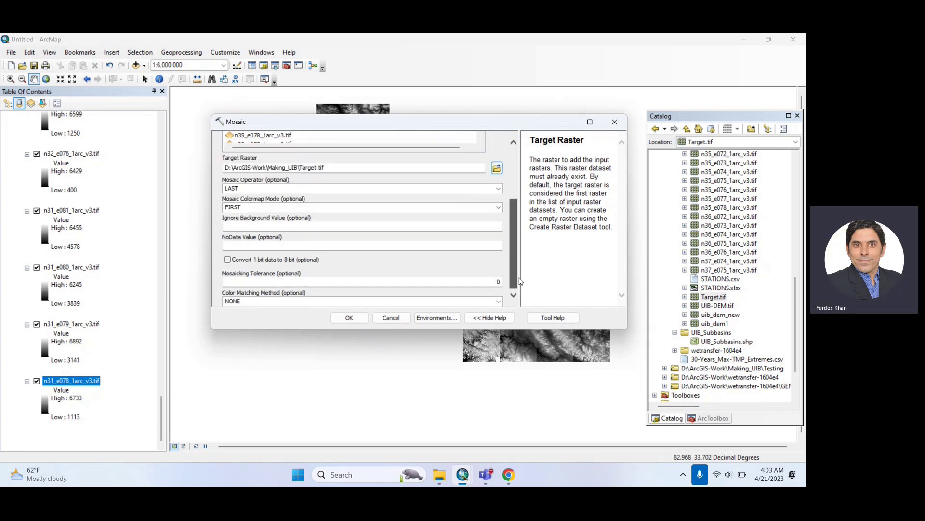
scroll(514, 204, "up", 5)
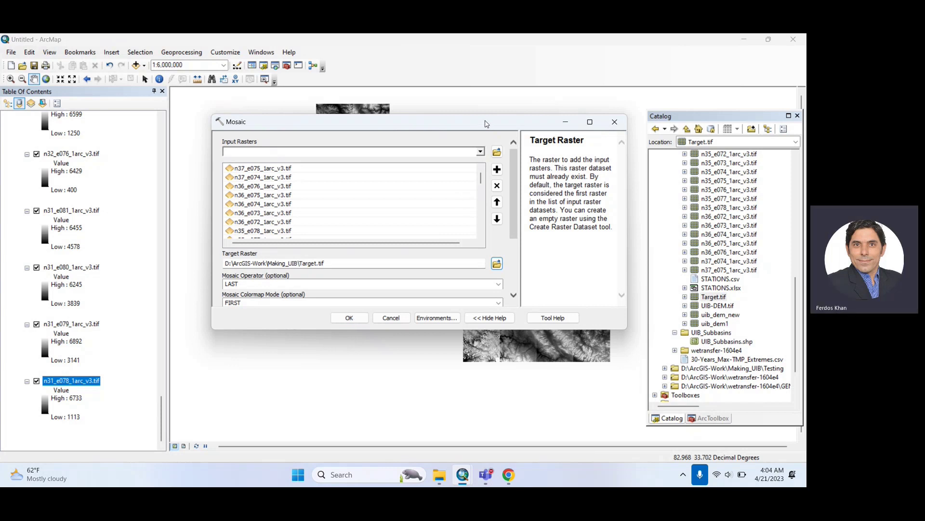
left_click_drag(486, 124, 456, 299)
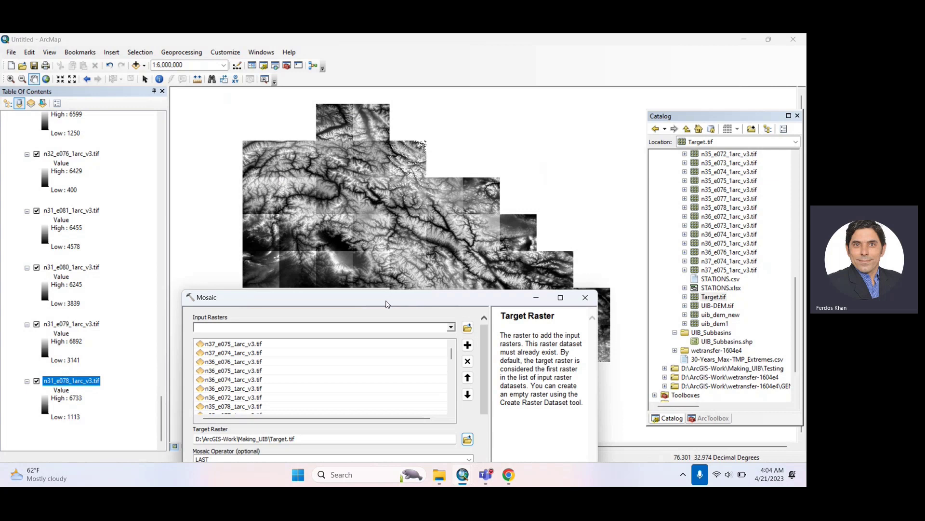
left_click_drag(386, 304, 401, 161)
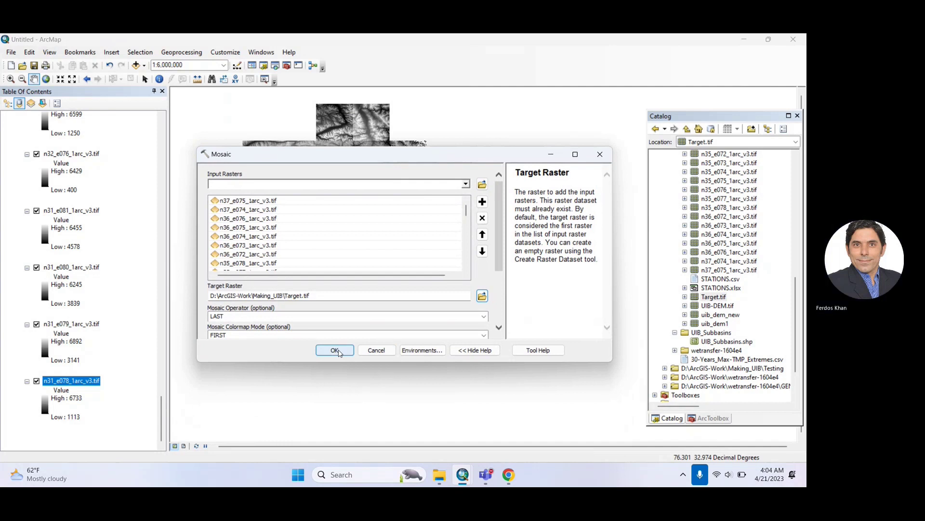
left_click(337, 351)
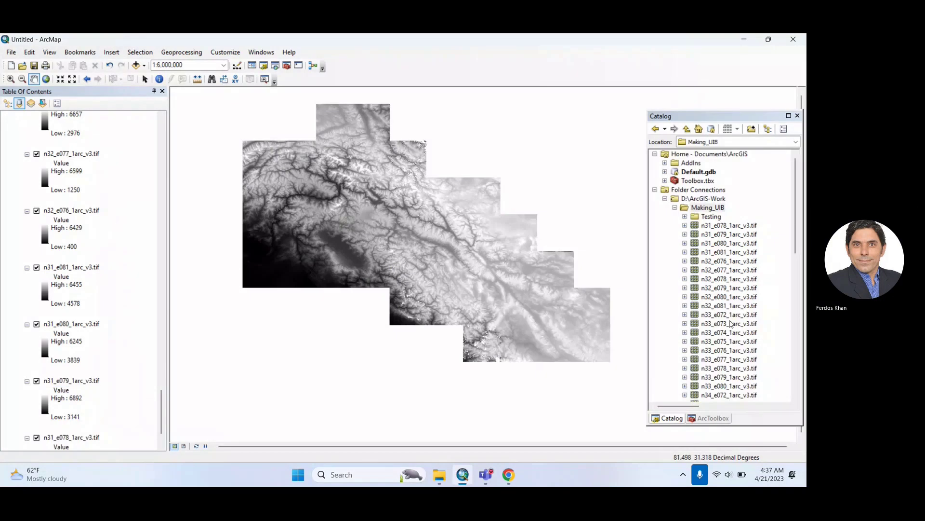
Turn off the display of layers n31_e078 to n31_e081, n32_e076 and n32_e077
left_click(722, 288)
left_click(36, 438)
left_click(36, 381)
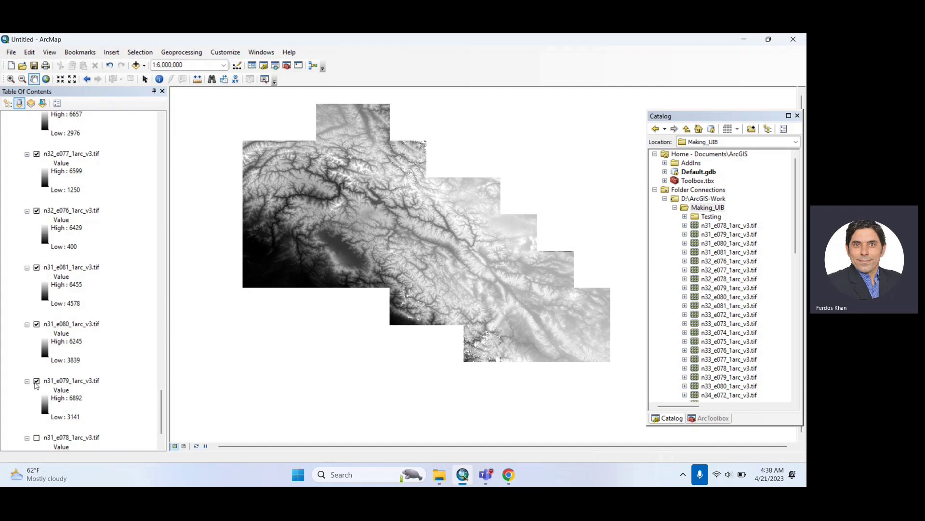
left_click(36, 324)
left_click(36, 268)
left_click(37, 210)
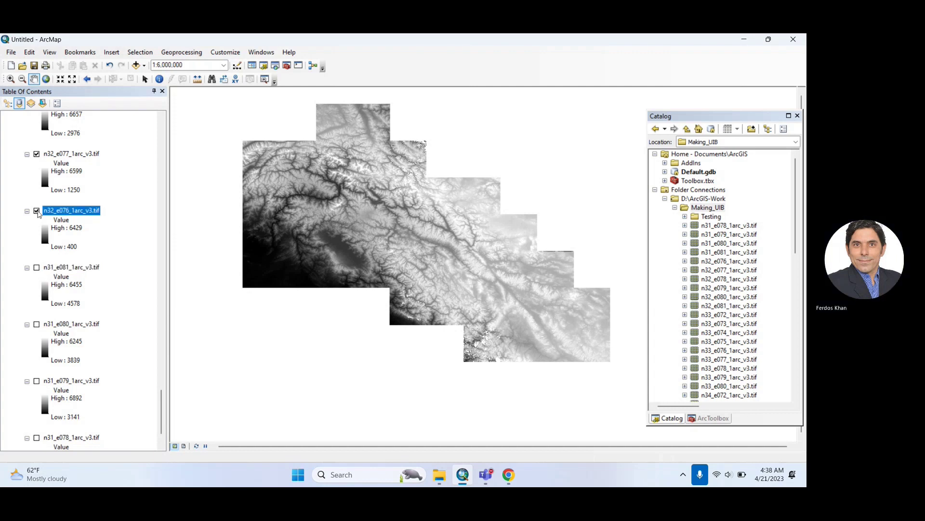
left_click(37, 154)
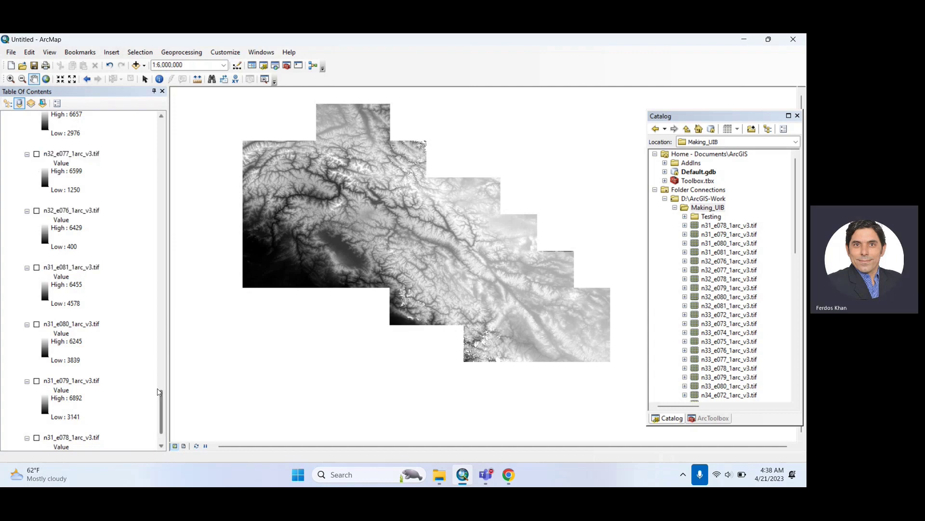
Turn off the display of layers n32_e078 to n32_e081 and n33_e072
left_click_drag(161, 407, 162, 373)
left_click(37, 382)
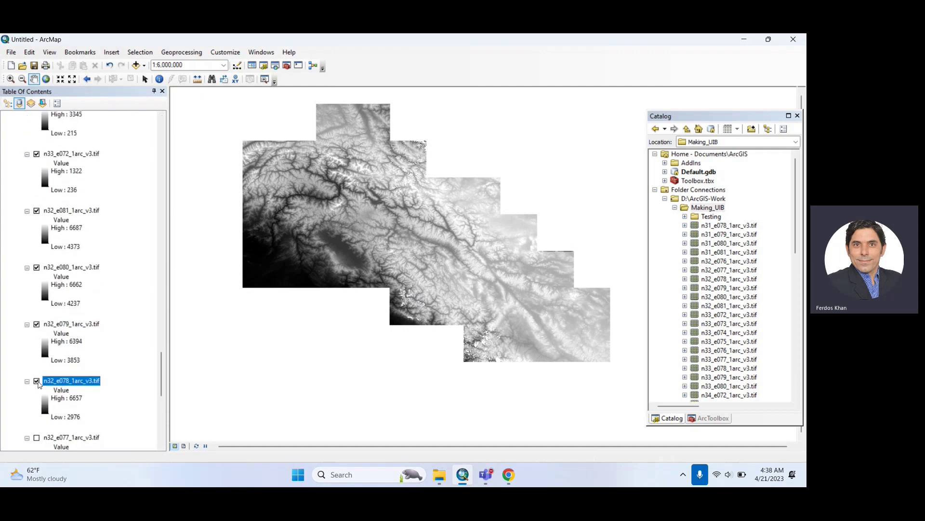
left_click(37, 324)
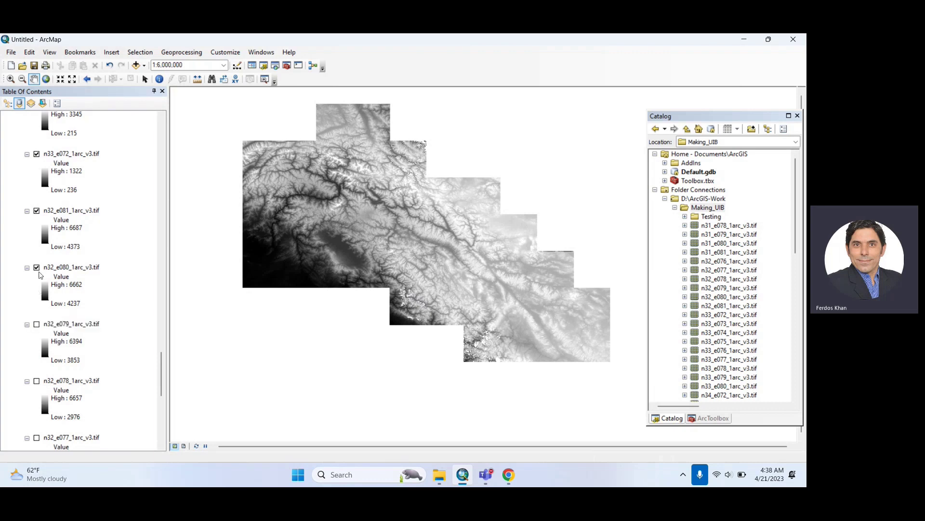
left_click(37, 268)
left_click(38, 214)
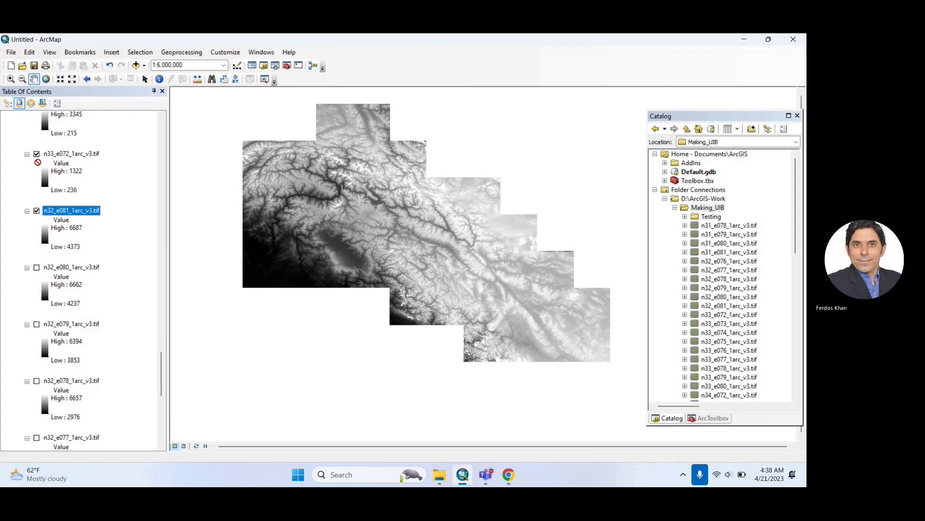
left_click(37, 154)
left_click(37, 212)
Turn off the display of layers n33_e073 to n33_e077
left_click_drag(160, 371, 161, 331)
left_click(37, 400)
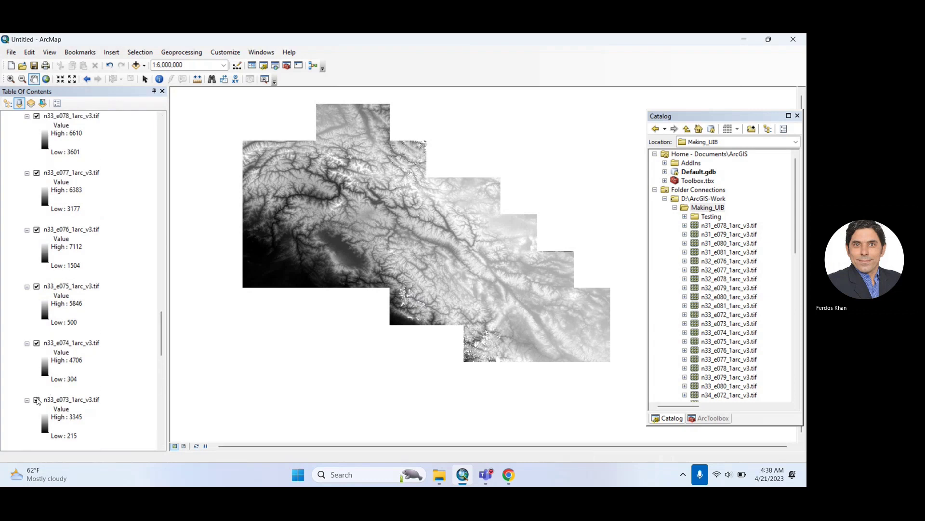
left_click(37, 343)
left_click(37, 286)
left_click(36, 230)
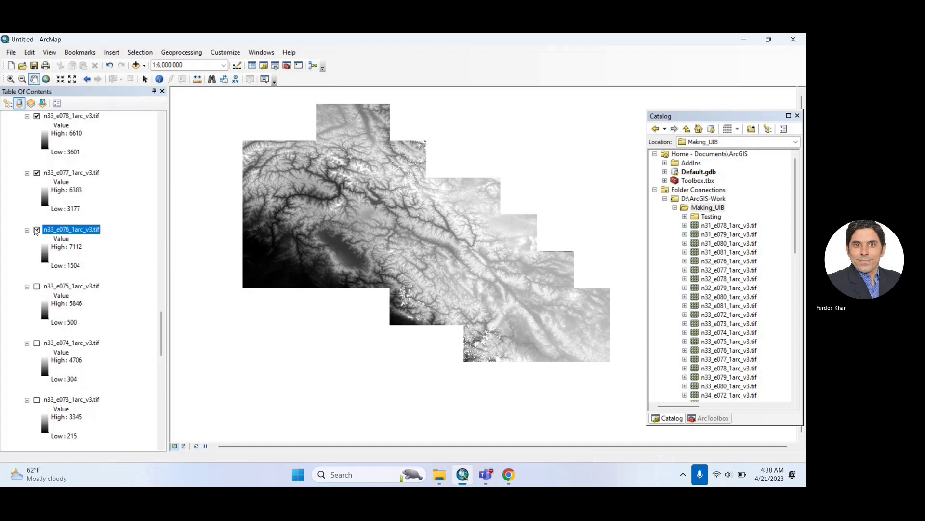
left_click(37, 172)
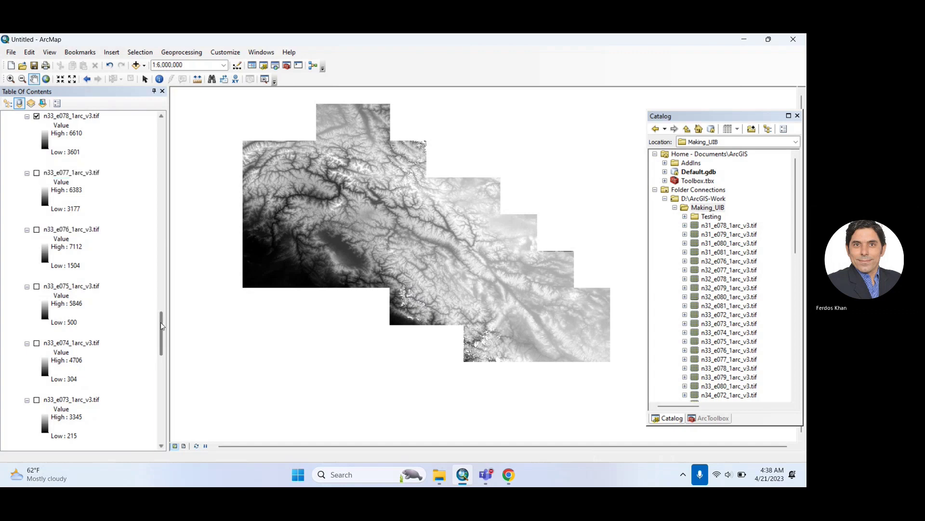
Turn off the display of layers n33_e078 to n33_e080, n34_e072 and n34_e073
left_click_drag(162, 326, 163, 290)
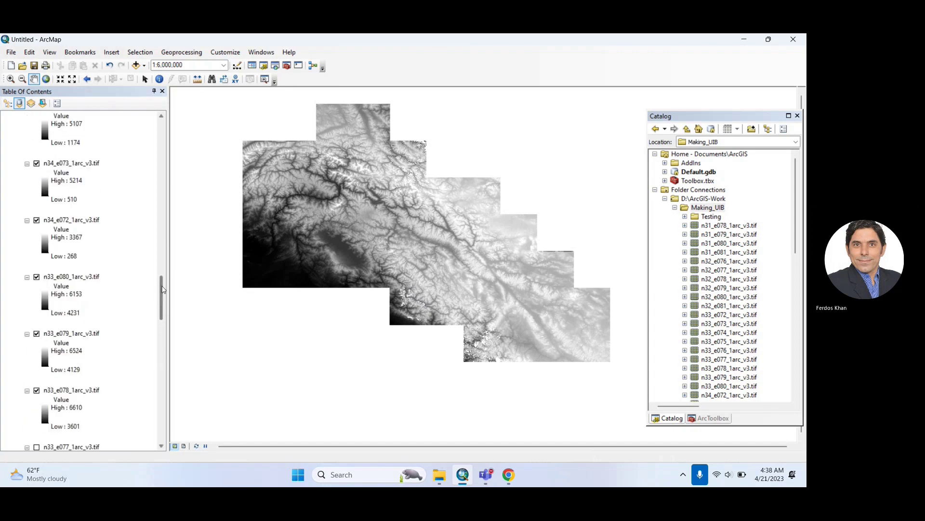
left_click(36, 390)
left_click(36, 334)
left_click(36, 278)
left_click(37, 220)
Turn off the display of layers n34_e074 to n34_e078
scroll(161, 272, "up", 5)
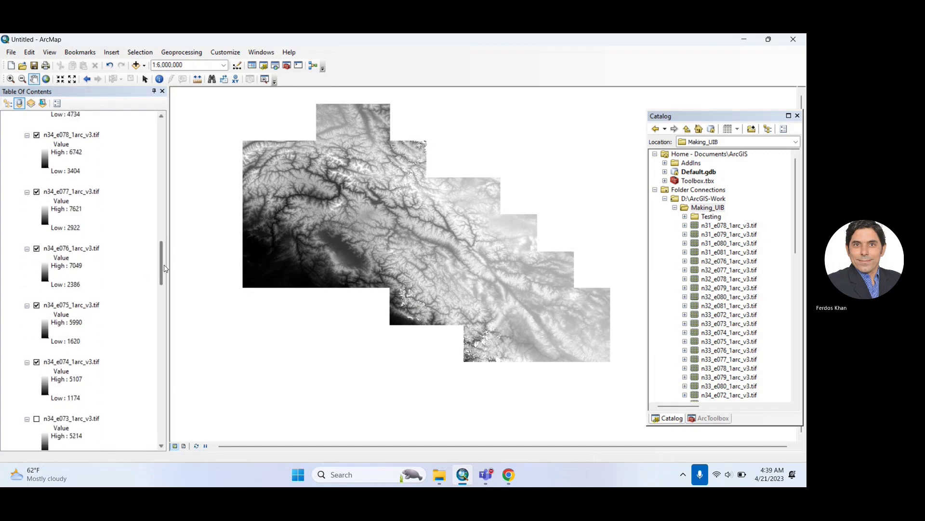
left_click(37, 362)
left_click(37, 305)
left_click(37, 249)
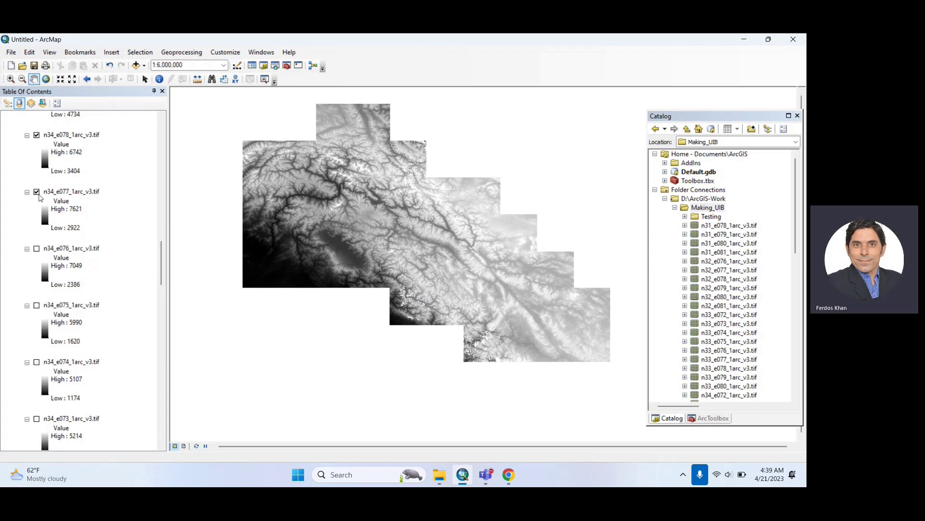
left_click(37, 192)
left_click(37, 135)
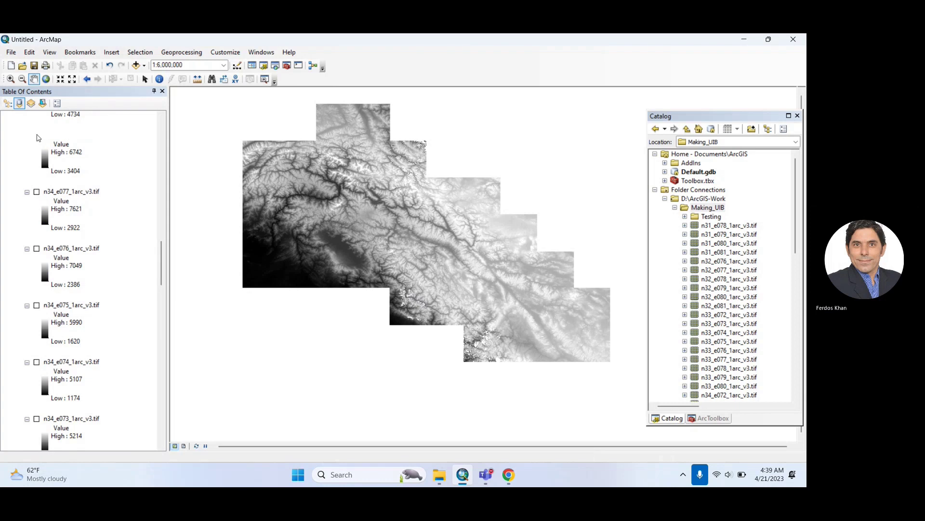
Turn off the display of layers n34_e079 and n35_e072 to n35_e075
left_click_drag(162, 279, 162, 236)
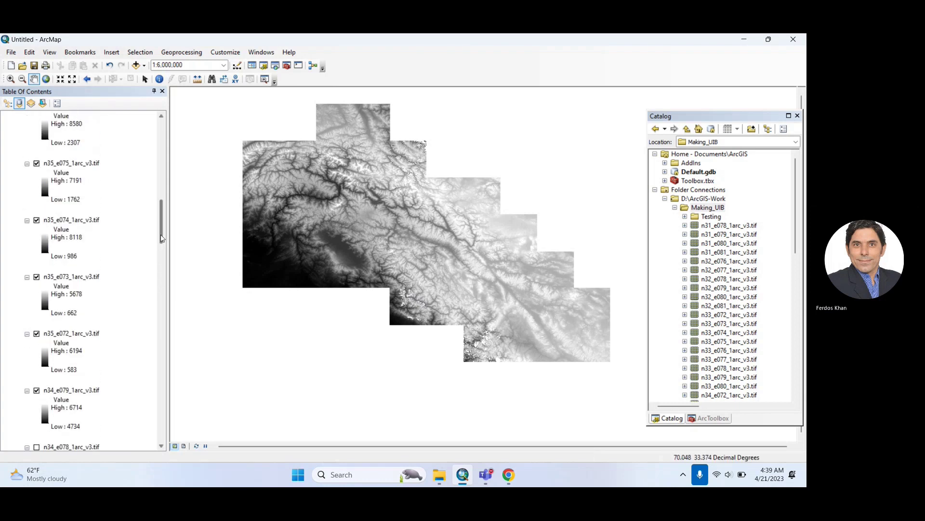
left_click(36, 390)
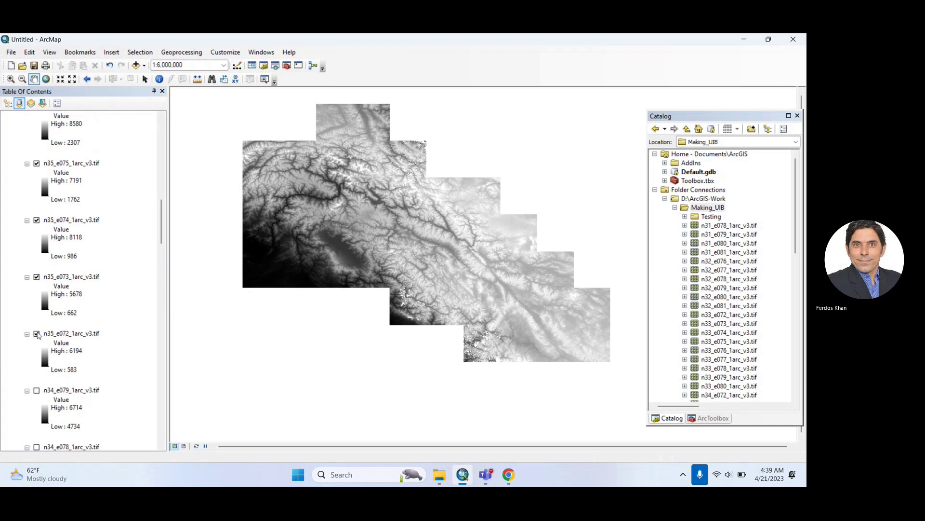
left_click(37, 333)
left_click(37, 277)
left_click(37, 220)
left_click(36, 163)
Turn off the display of layers n35_e076, n35_e077, n36_e072 and n36_e073
left_click_drag(160, 227, 167, 194)
left_click(37, 381)
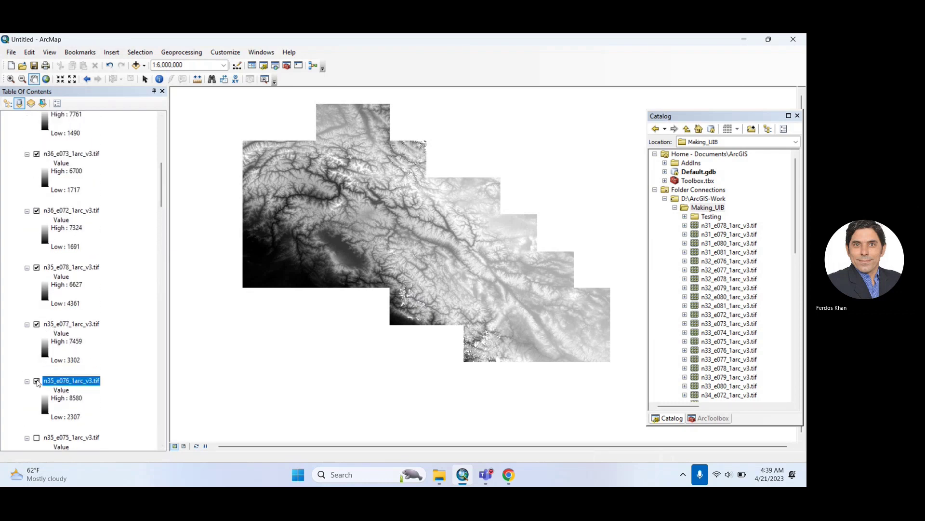
left_click(37, 324)
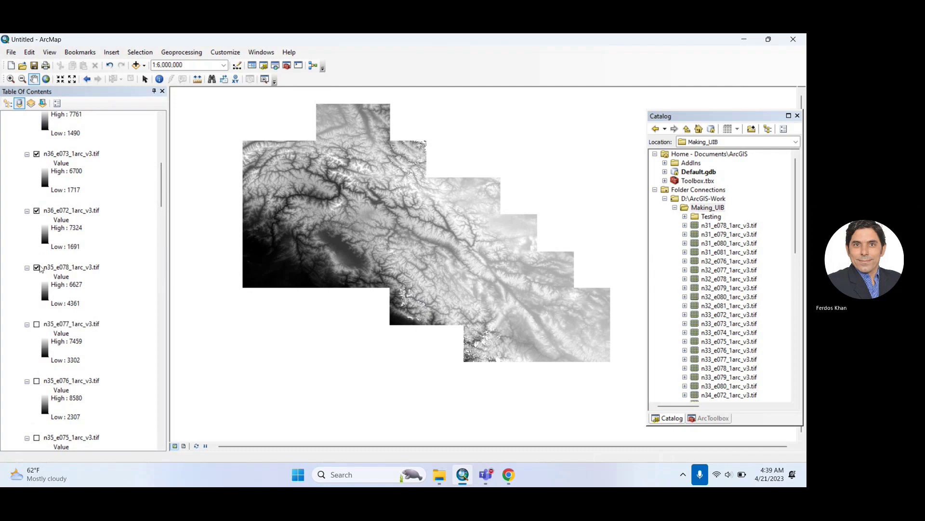
left_click(37, 211)
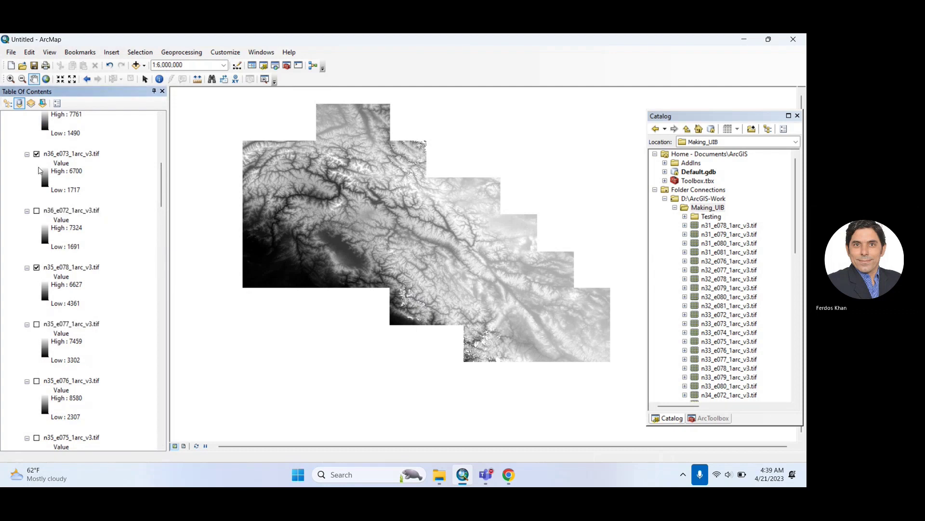
left_click(36, 154)
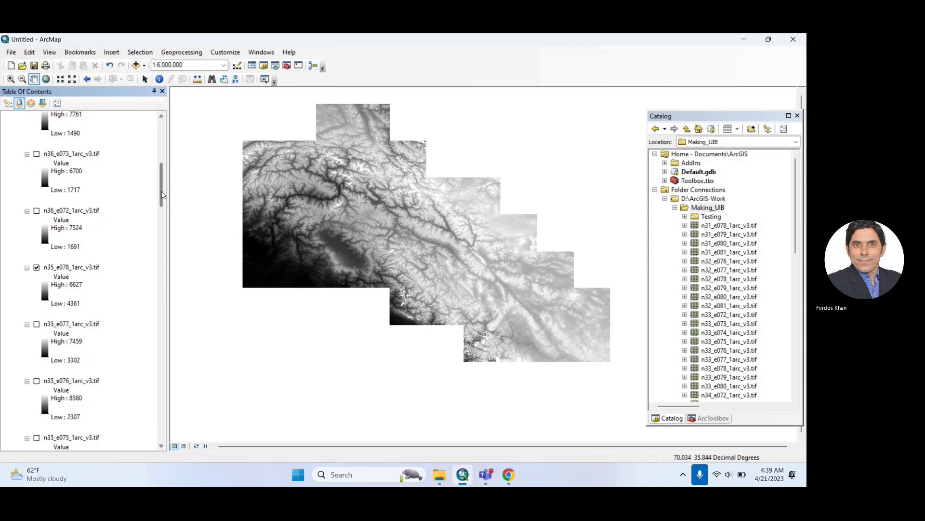
Turn off the display of layers n36_e074 to n36_e076, n37_e074 and n37_e075
left_click_drag(161, 197, 161, 166)
left_click(37, 324)
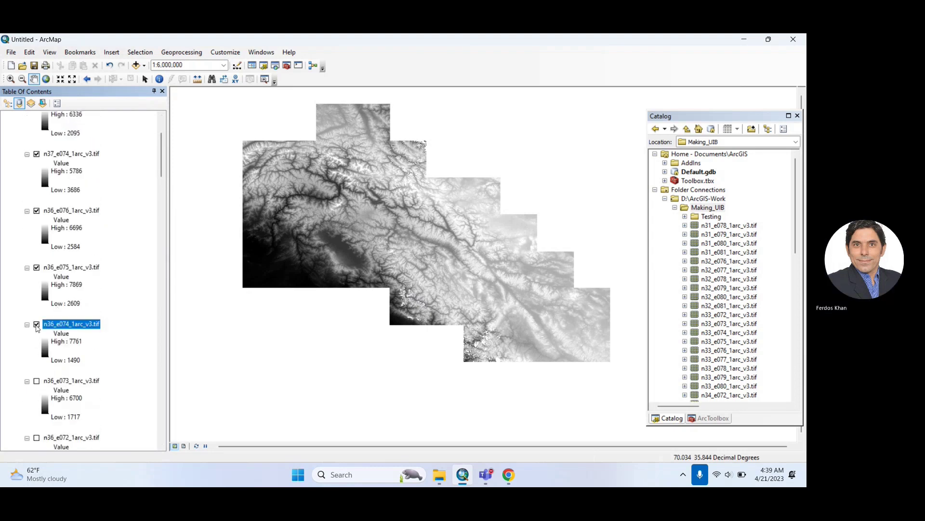
left_click(37, 267)
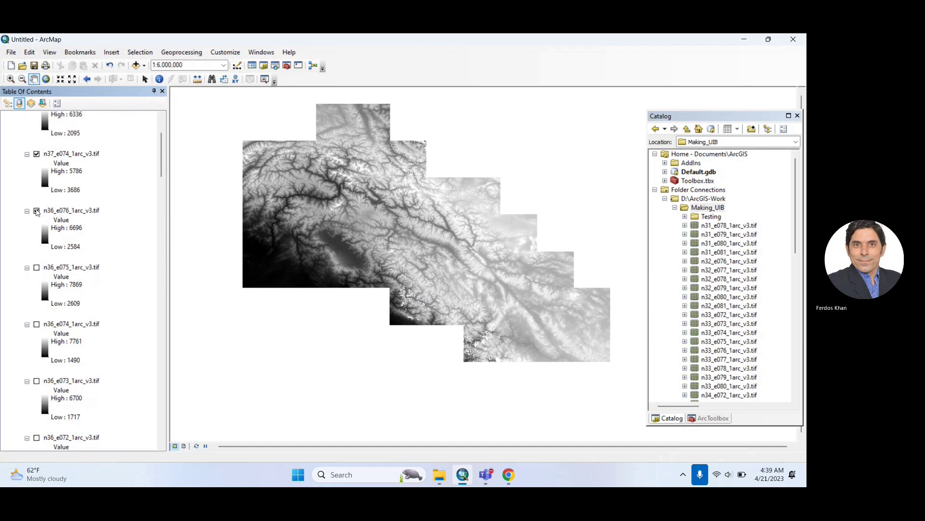
left_click(37, 210)
left_click(36, 154)
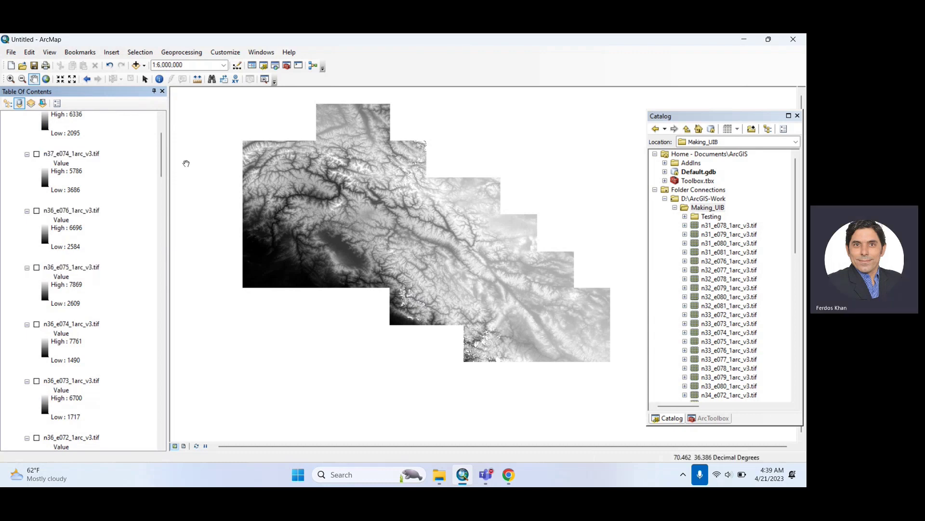
left_click_drag(164, 172, 162, 153)
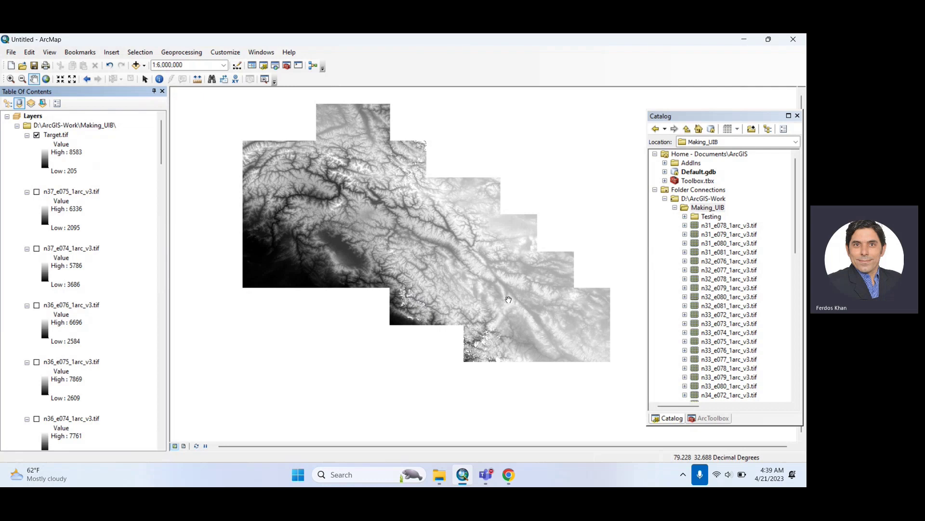
Close the Catalog window and apply the orange-yellow-green-dark blue color ramp to Target.tif
left_click(797, 116)
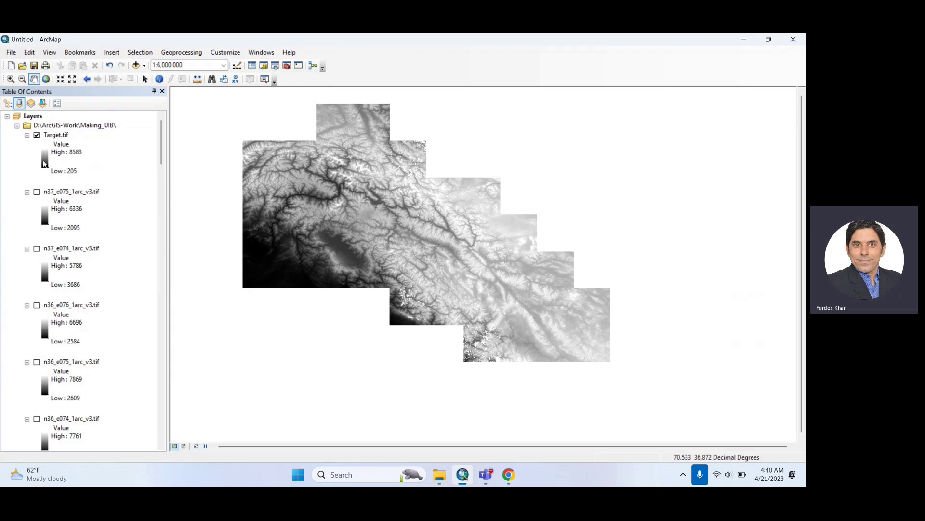
left_click(43, 163)
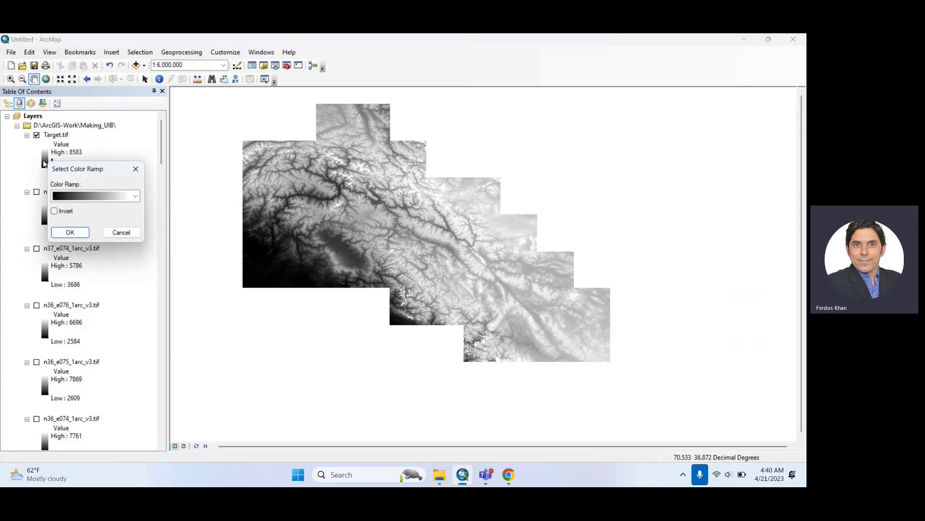
left_click(136, 196)
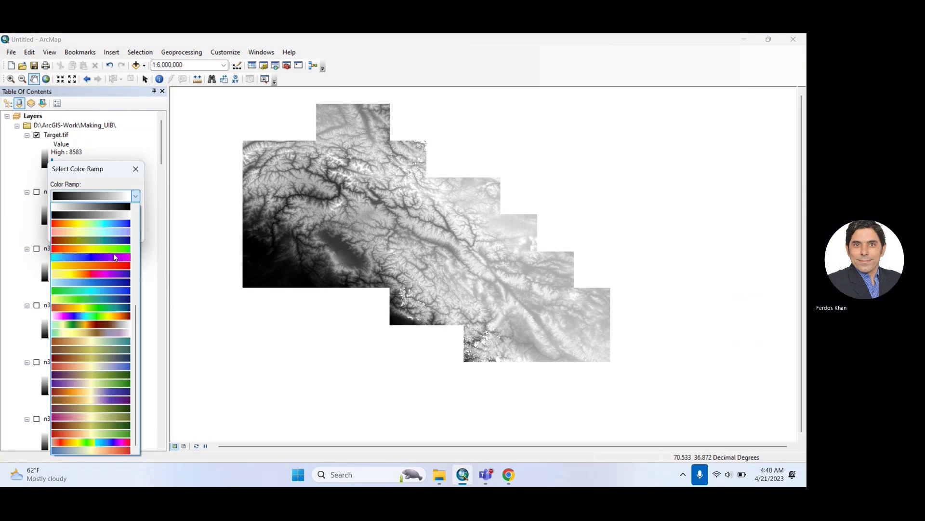
left_click(104, 309)
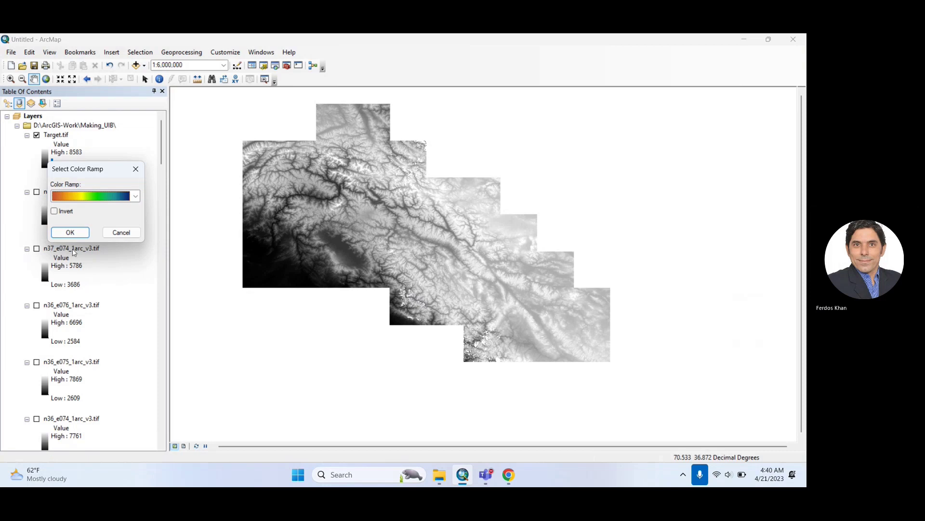
left_click(70, 233)
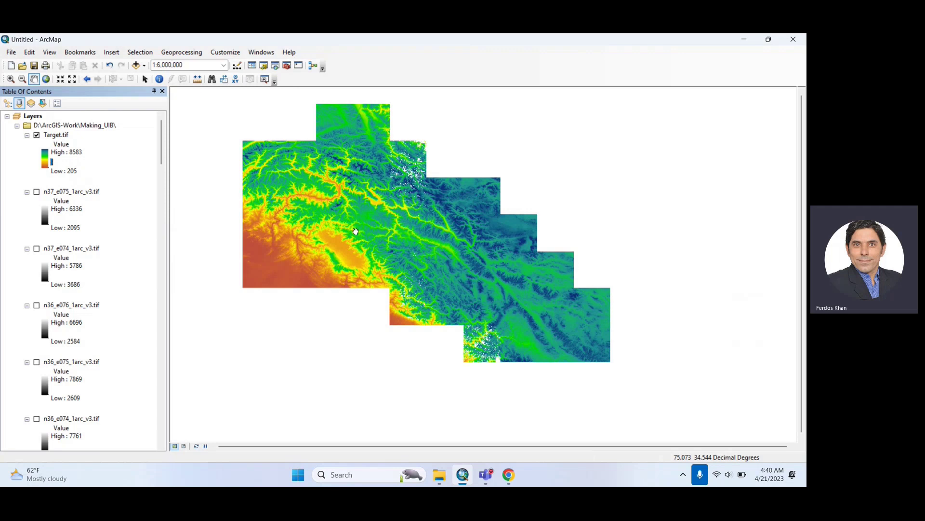
Invert the orange-yellow-green-dark blue color ramp of Target.tif
left_click(48, 159)
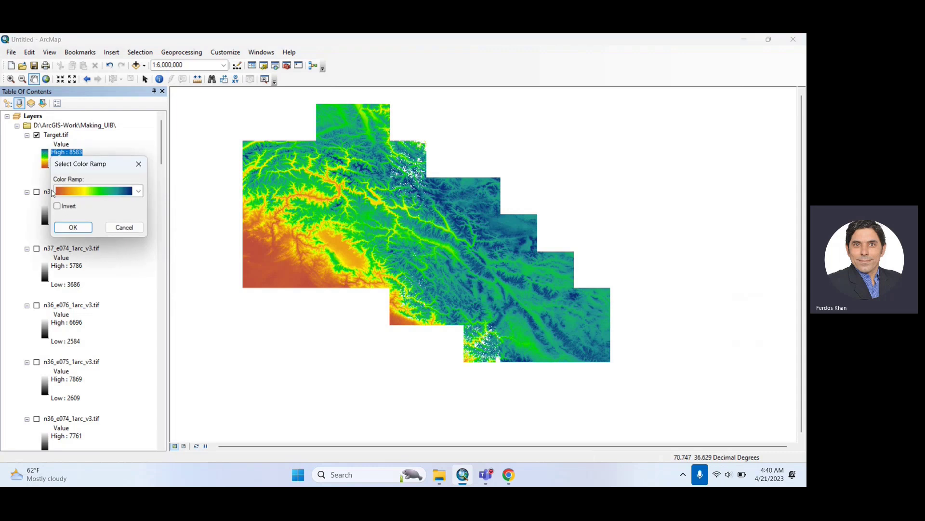
left_click(75, 227)
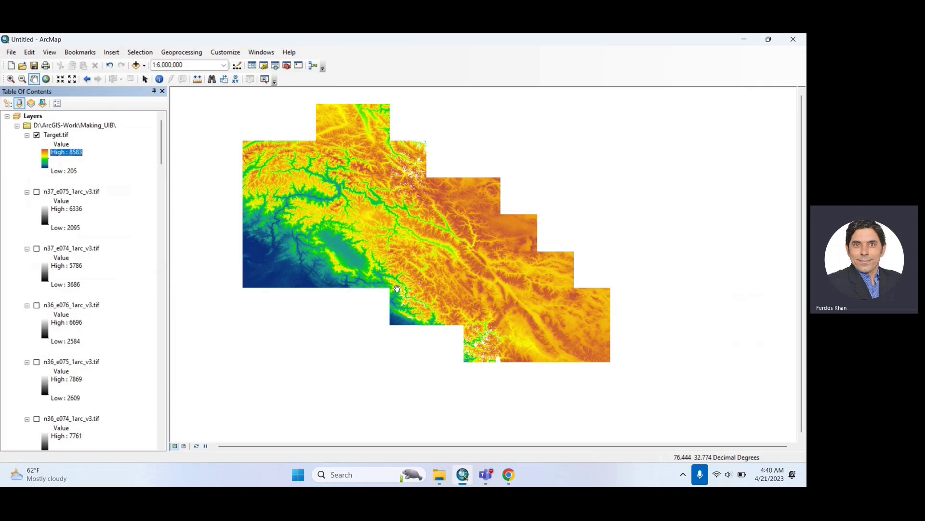
Apply the light green-green-orange-brown-white elevation color ramp to Target.tif and turn off its inversion
left_click(46, 161)
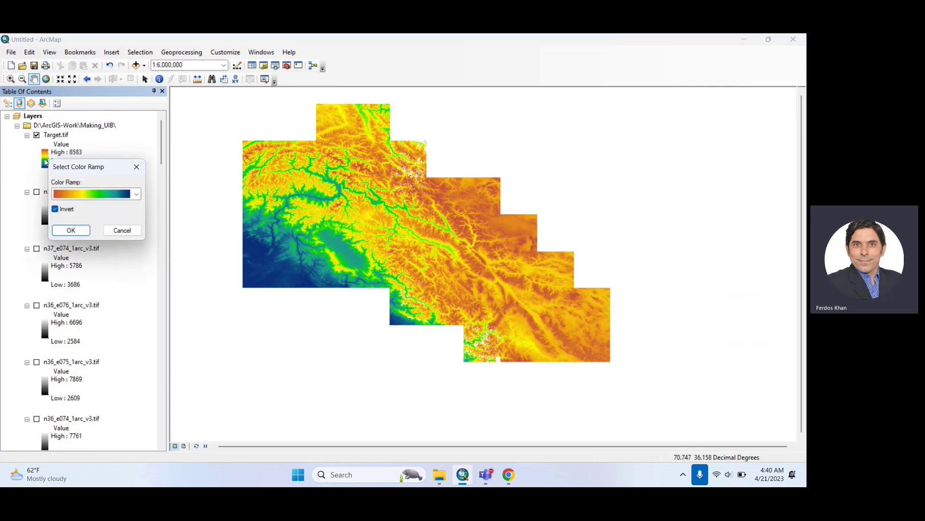
left_click(135, 193)
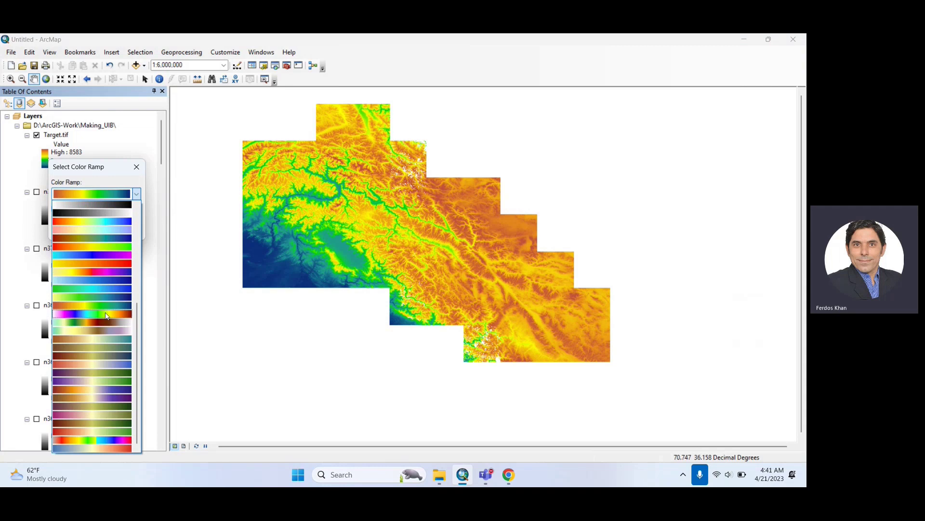
left_click(104, 321)
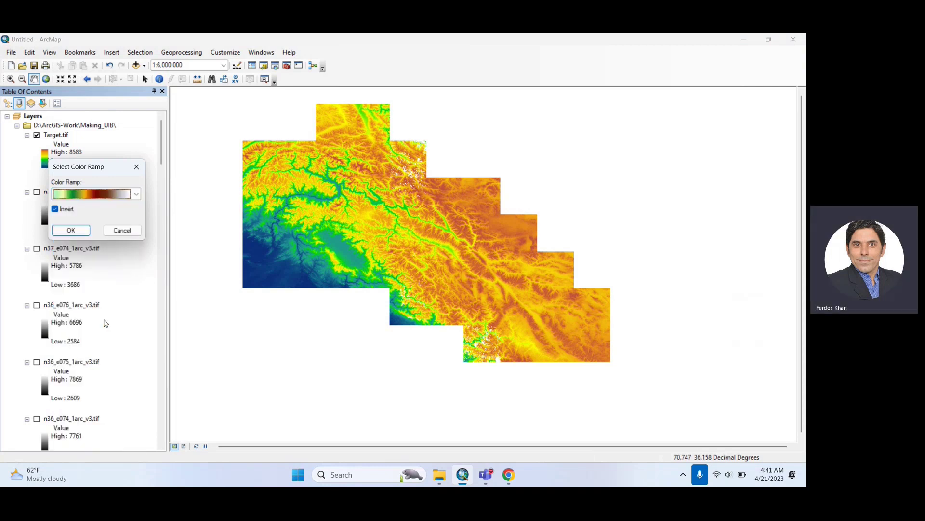
left_click(67, 229)
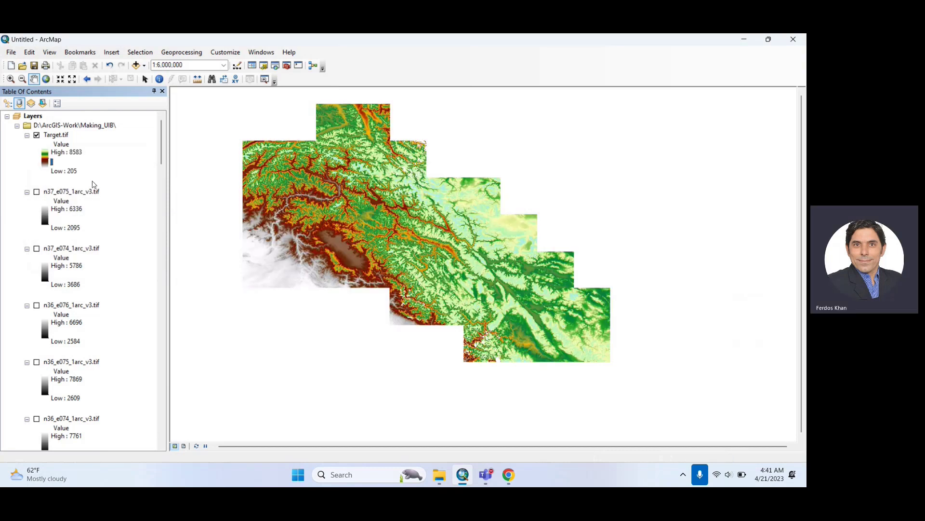
left_click(47, 161)
left_click(57, 208)
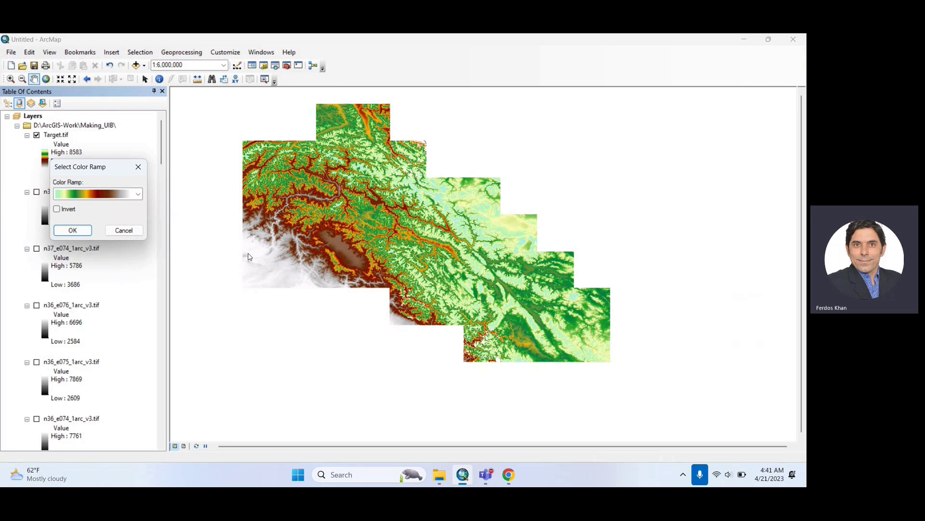
left_click(72, 230)
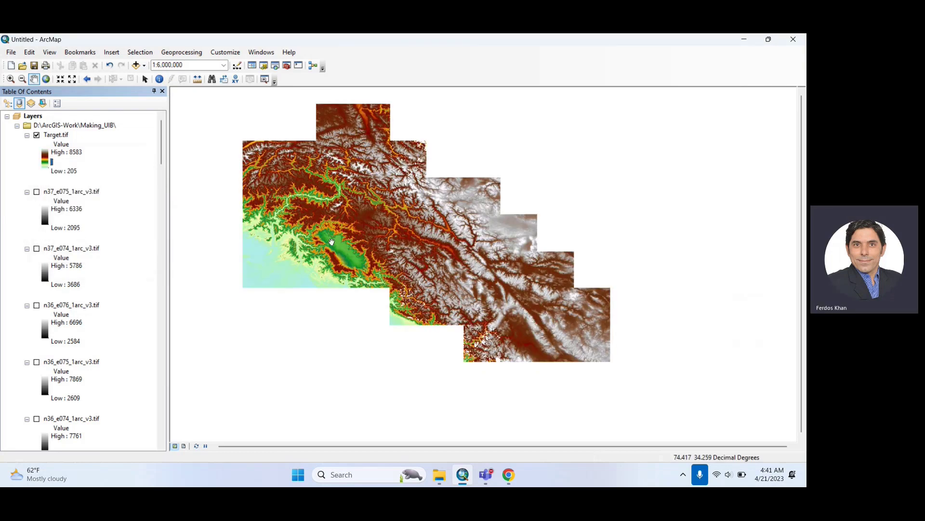
Switch Target.tif to the red-yellow-green color ramp and invert it
left_click(43, 162)
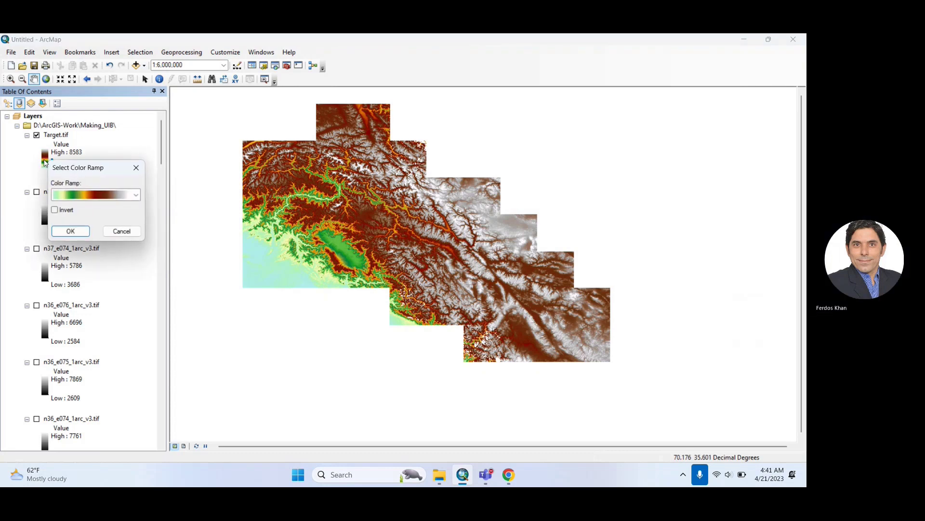
left_click(135, 195)
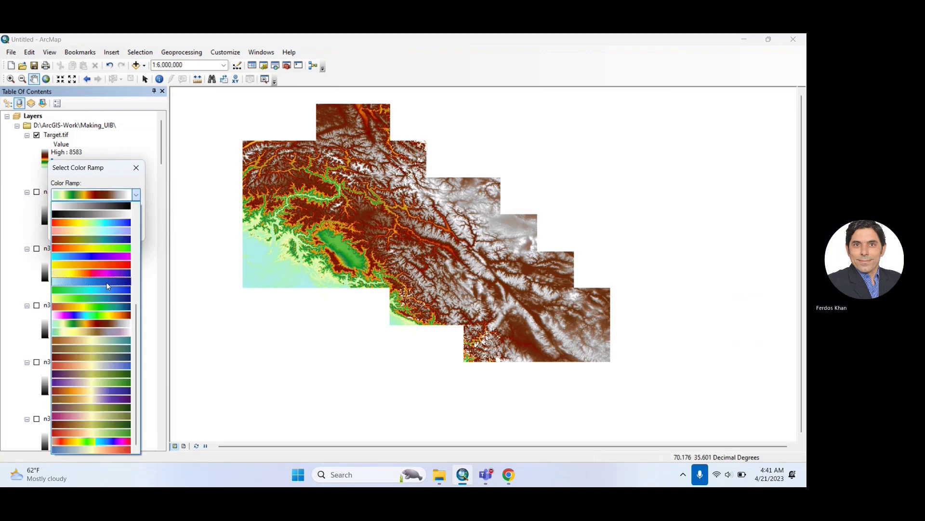
left_click(107, 254)
left_click(73, 237)
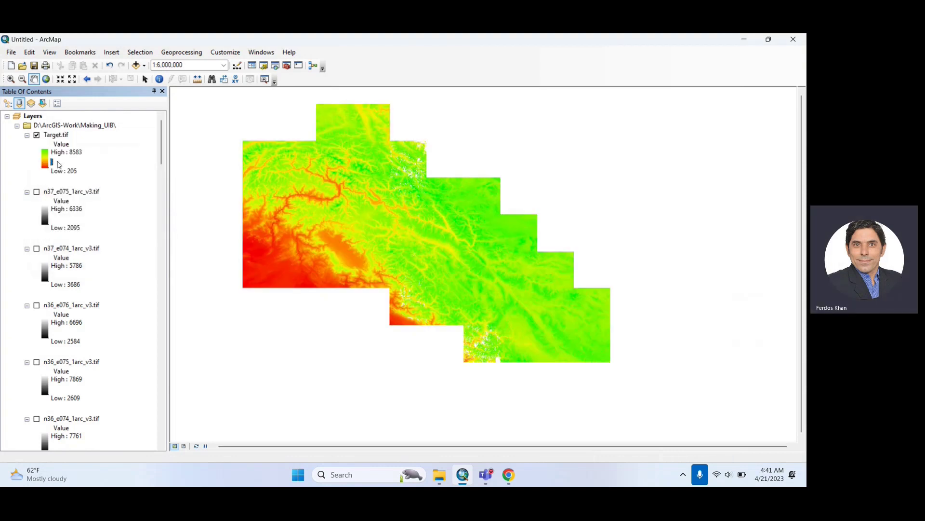
left_click(46, 162)
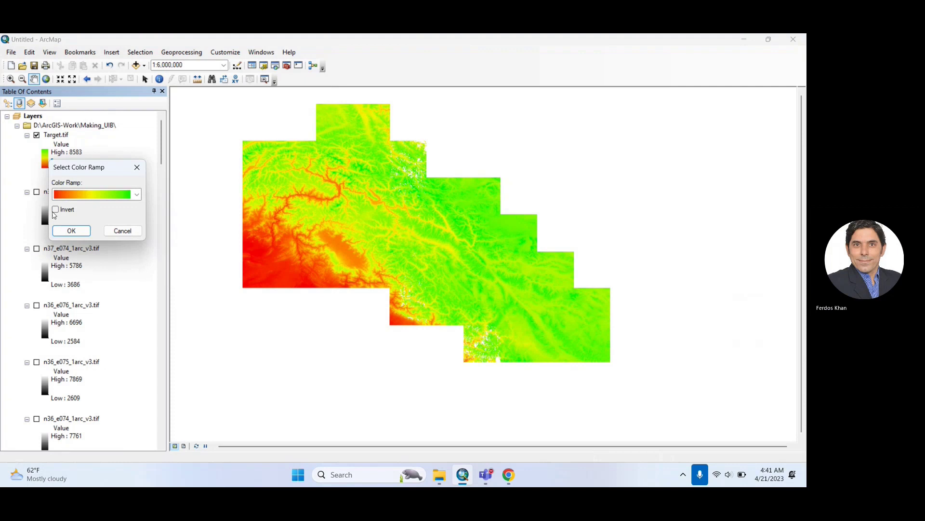
left_click(74, 231)
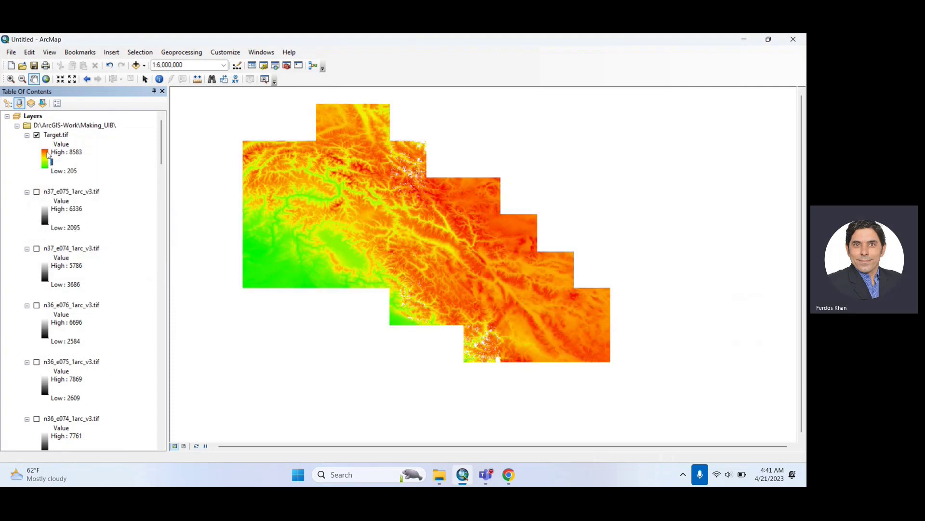
Return Target.tif to the orange-yellow-green-dark blue color ramp and turn off its inversion
left_click(44, 155)
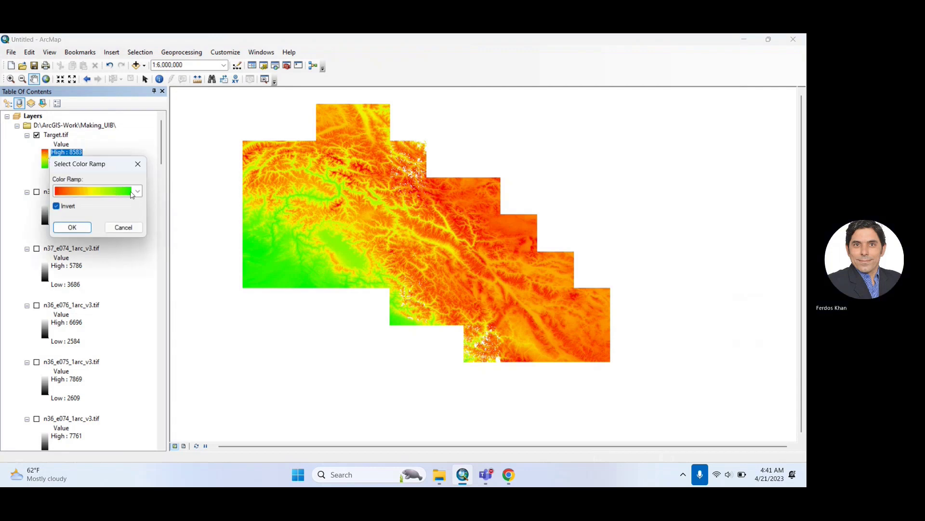
left_click(138, 192)
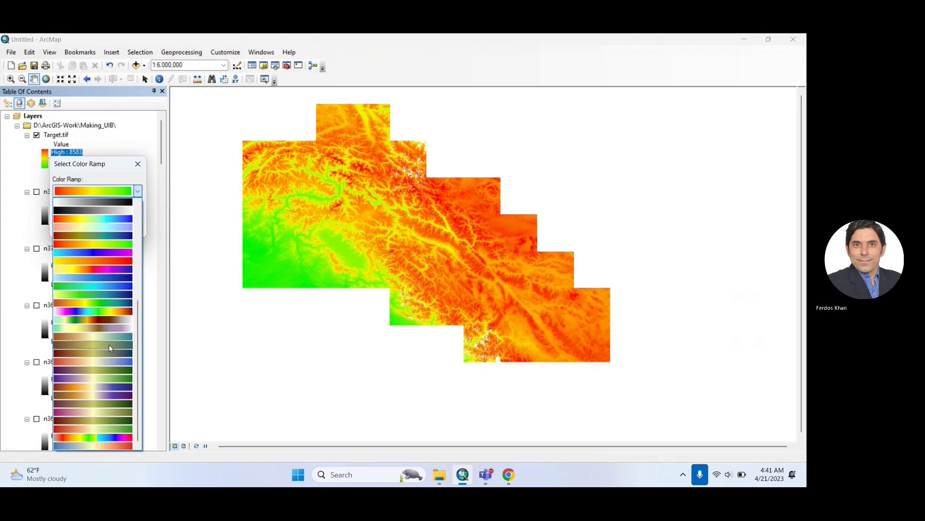
left_click(101, 305)
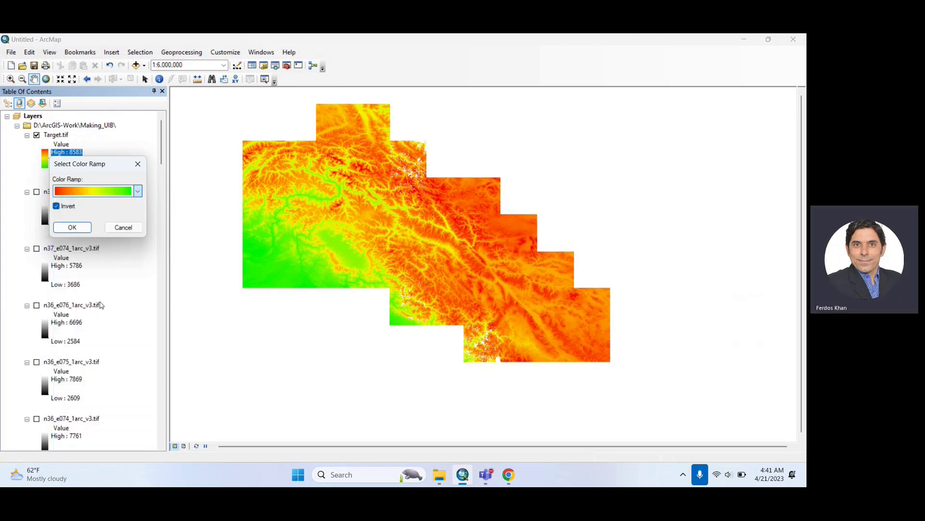
left_click(76, 227)
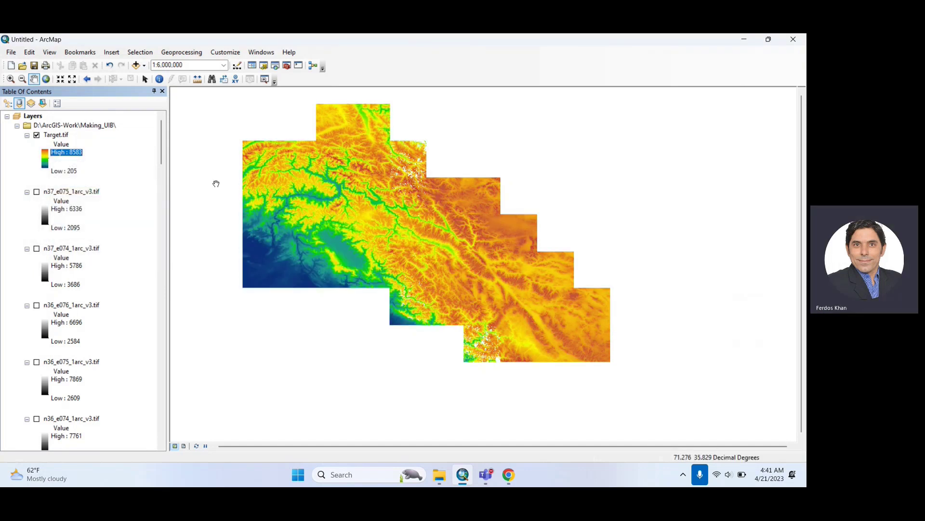
left_click(45, 162)
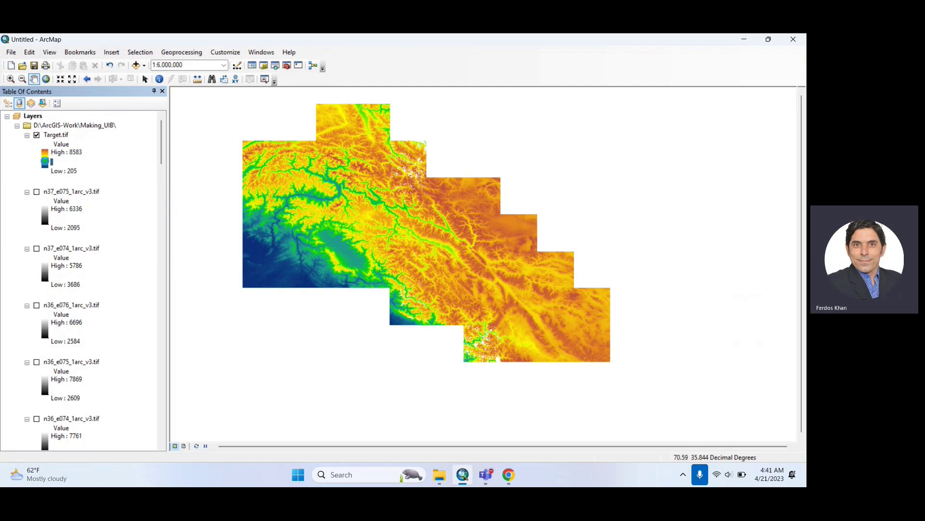
left_click(57, 212)
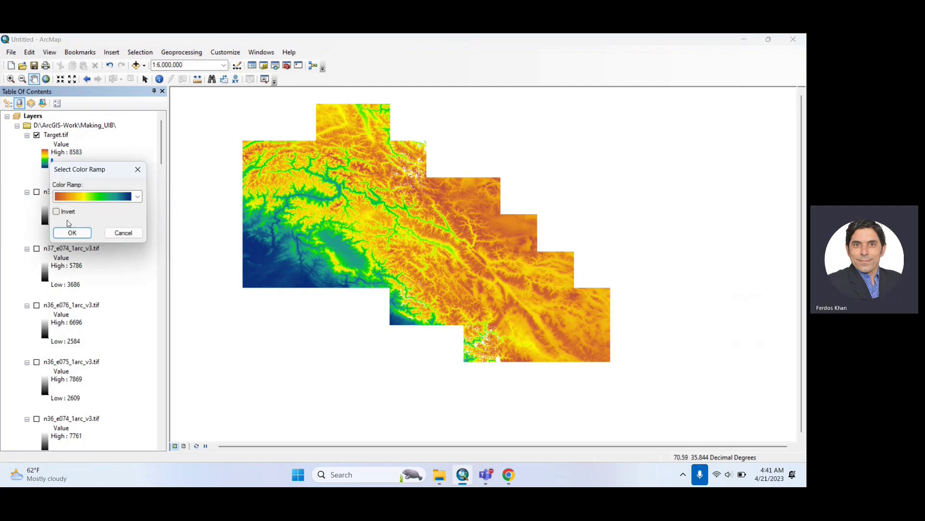
left_click(72, 233)
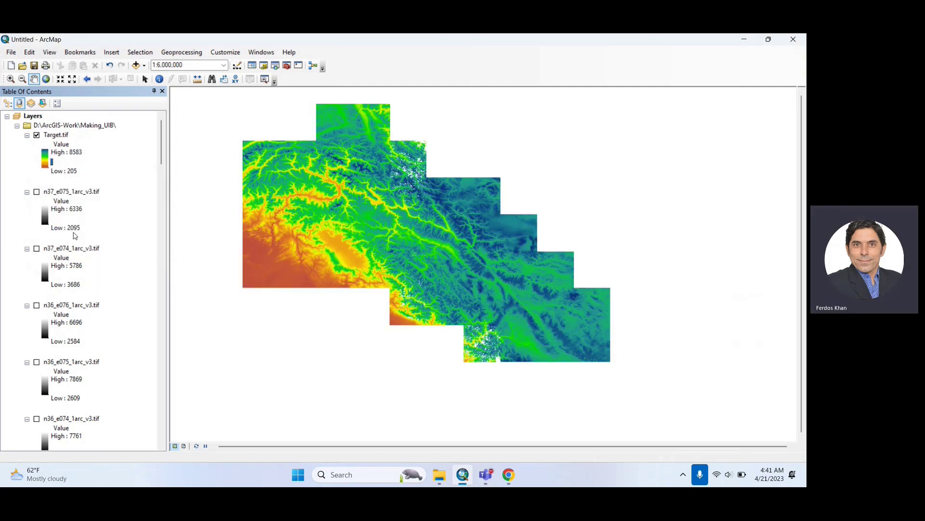